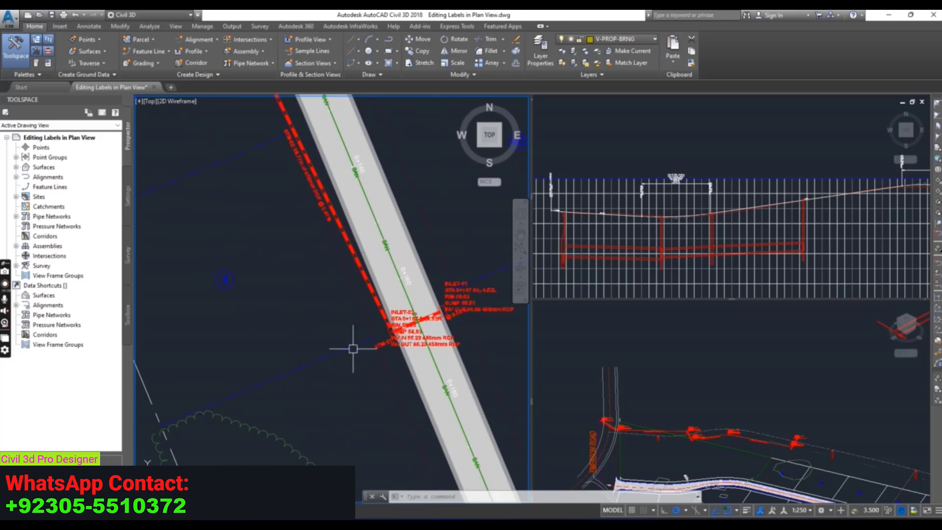
Step: Examine the storm pipe and structure labels along the road in plan view, down to the crowded labels around INLET-01 and INLET-02
scroll(347, 342, down, 5)
middle_drag(305, 337, 337, 361)
scroll(337, 361, up, 3)
scroll(324, 334, up, 2)
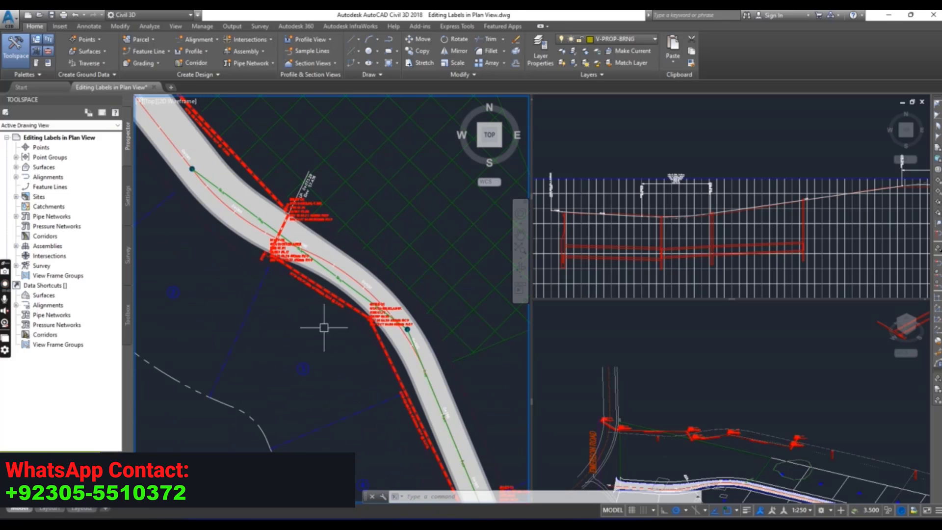
mouse_move(88, 96)
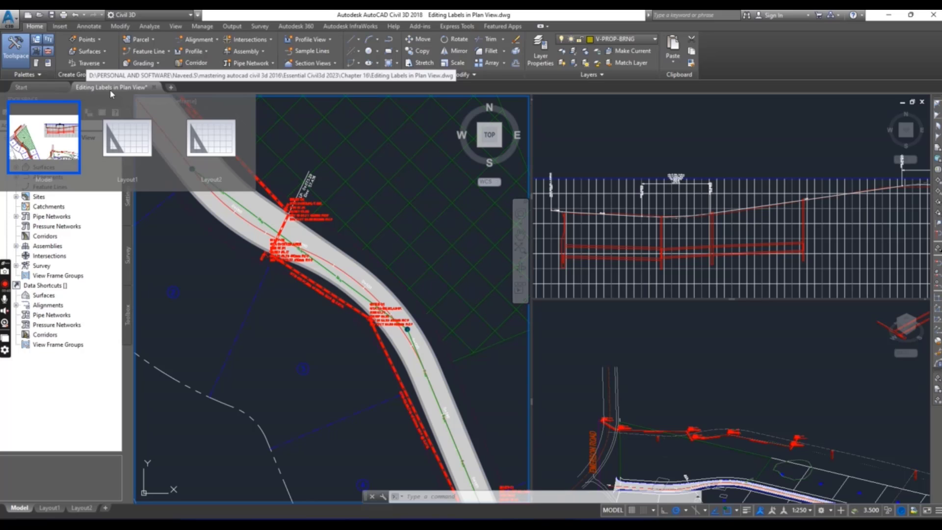
scroll(305, 301, down, 3)
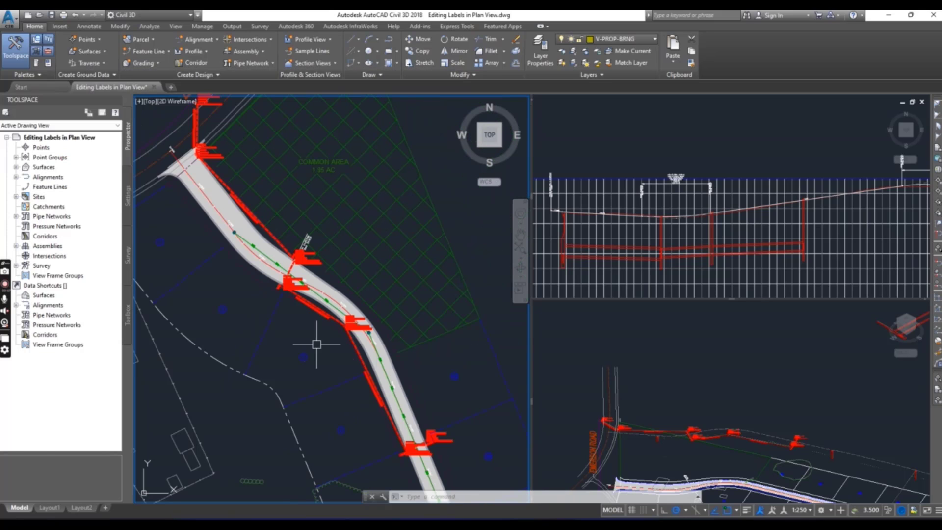
scroll(316, 336, up, 3)
scroll(363, 319, up, 3)
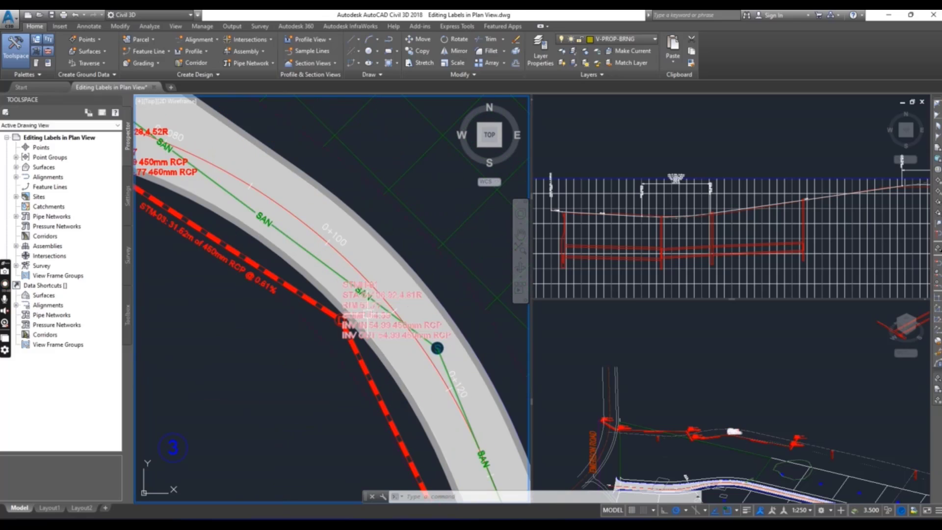
scroll(347, 326, down, 3)
scroll(347, 322, up, 1)
scroll(245, 235, down, 3)
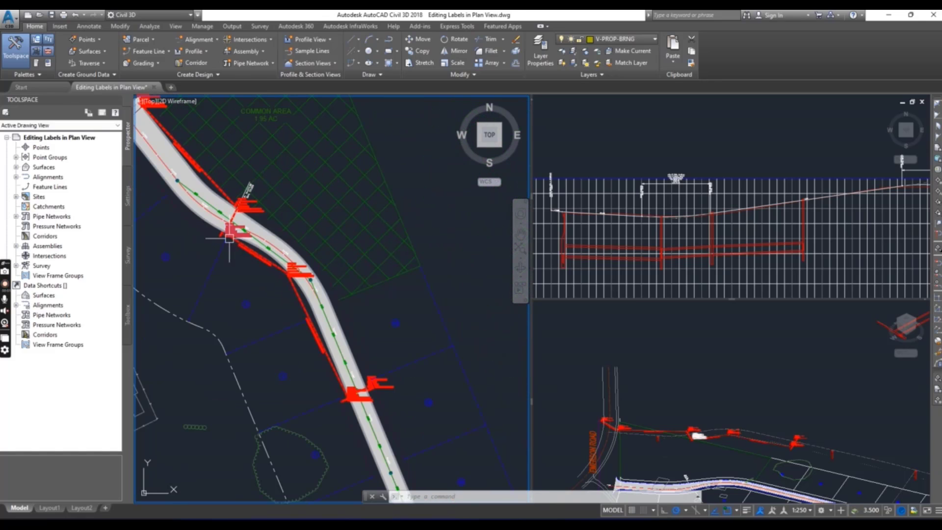
scroll(310, 345, up, 4)
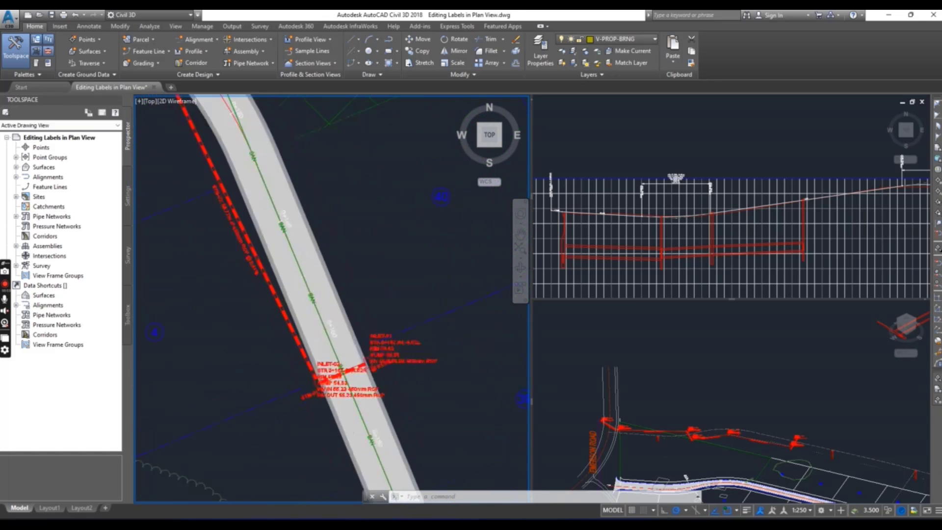
scroll(373, 336, down, 3)
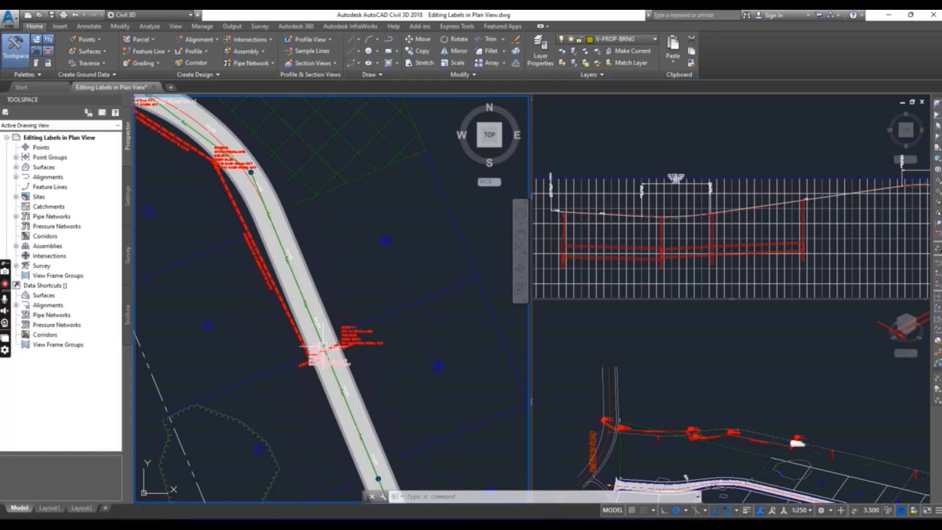
scroll(351, 330, up, 3)
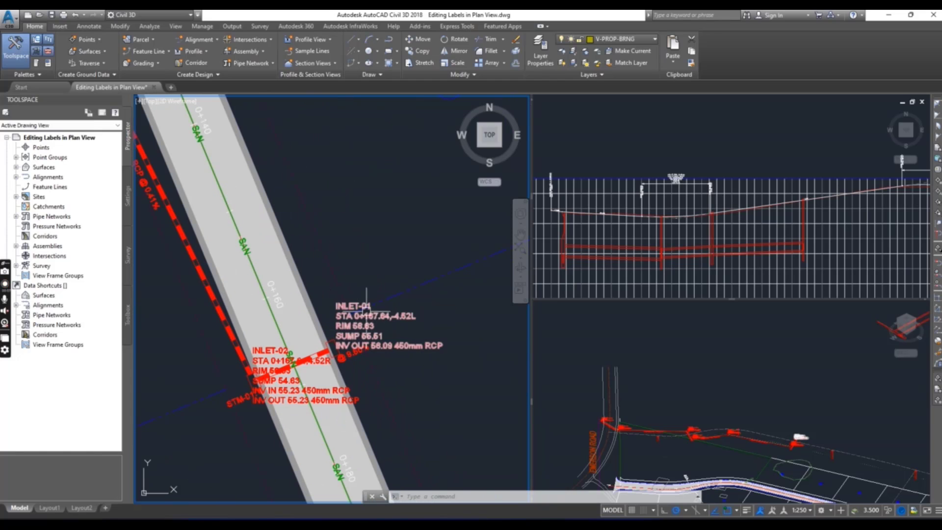
middle_drag(366, 313, 409, 257)
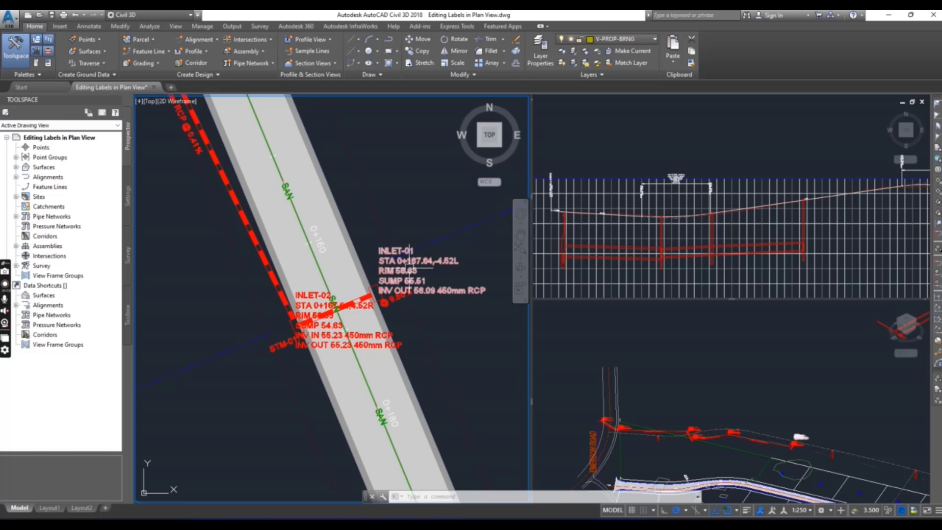
scroll(408, 261, up, 3)
scroll(302, 284, down, 3)
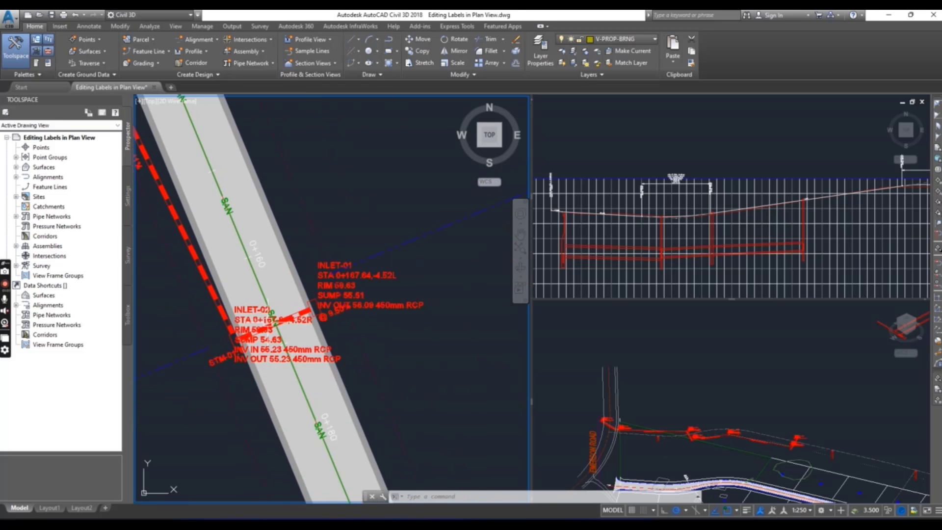
Step: Move the INLET-01 structure label to clear space north of the inlet on the road's east side, with a leader back to the structure
click(357, 275)
scroll(315, 309, up, 2)
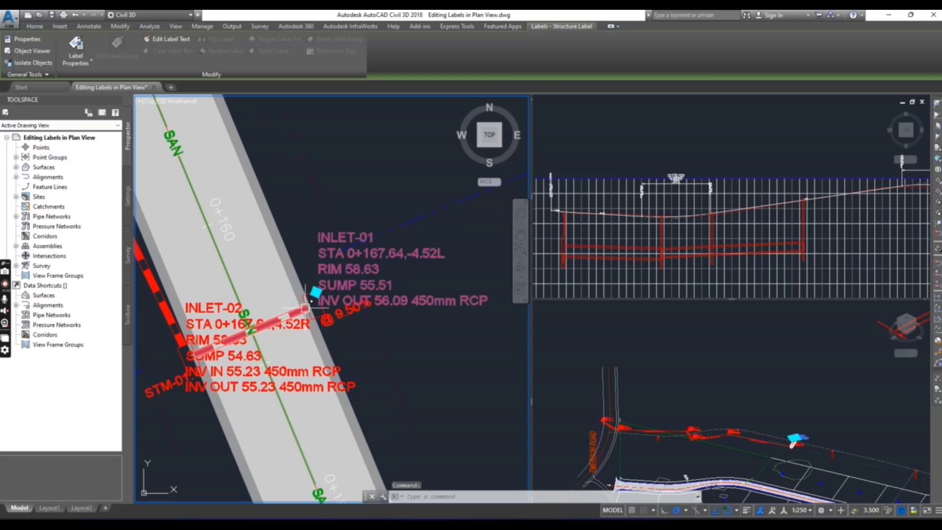
scroll(305, 307, up, 3)
scroll(301, 302, down, 6)
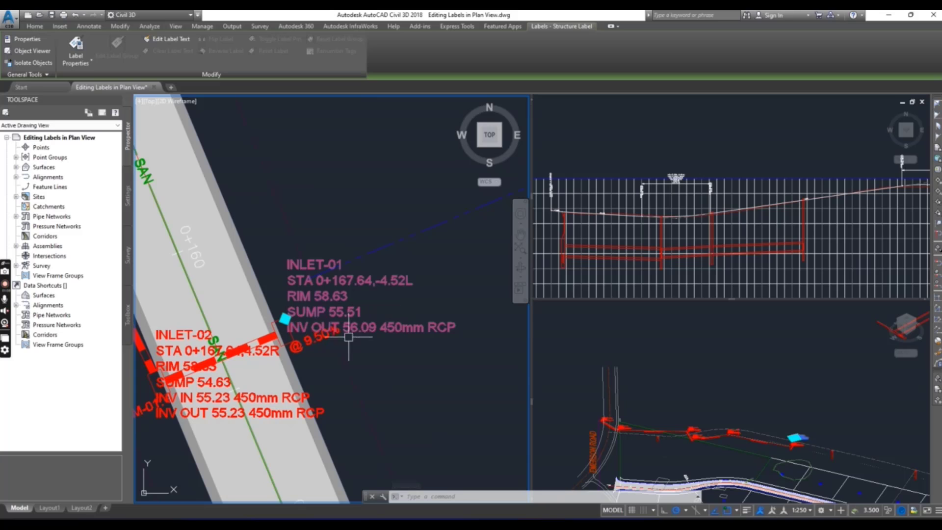
click(284, 319)
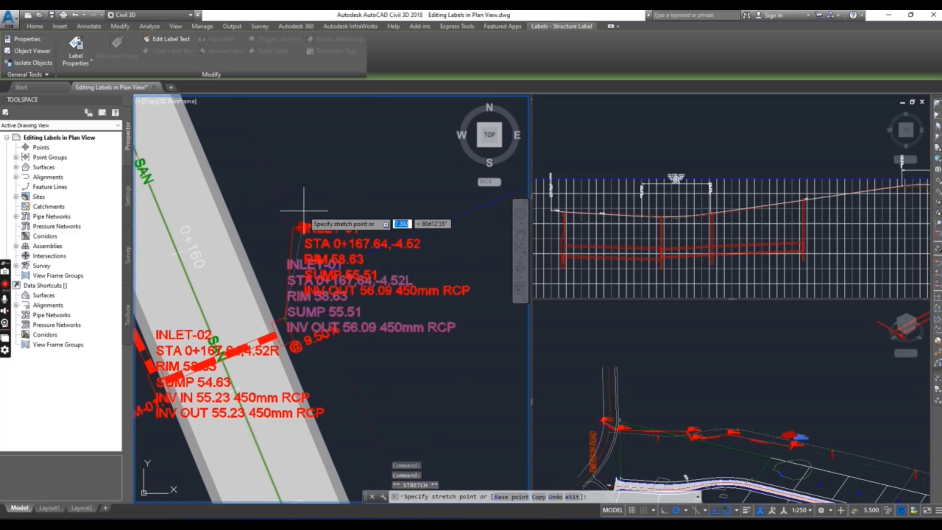
middle_drag(300, 211, 268, 322)
click(285, 218)
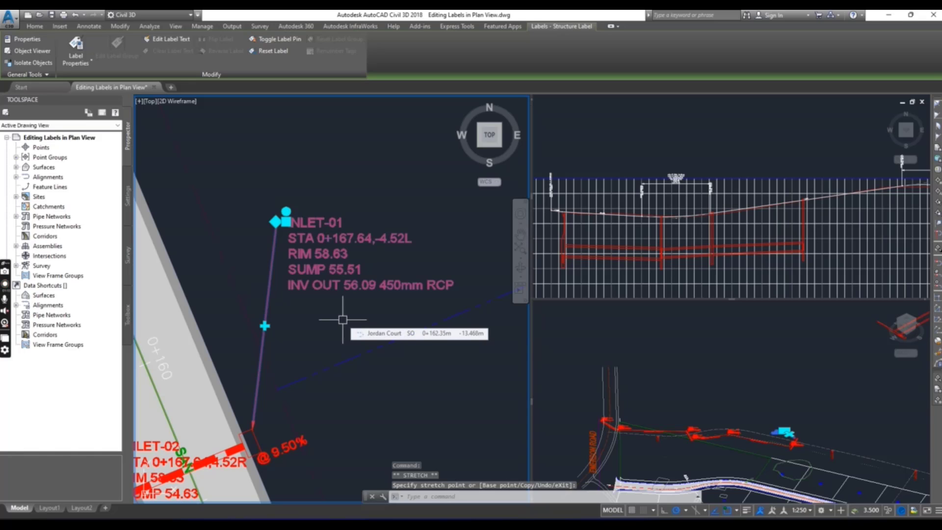
key(Escape)
key(Escape)
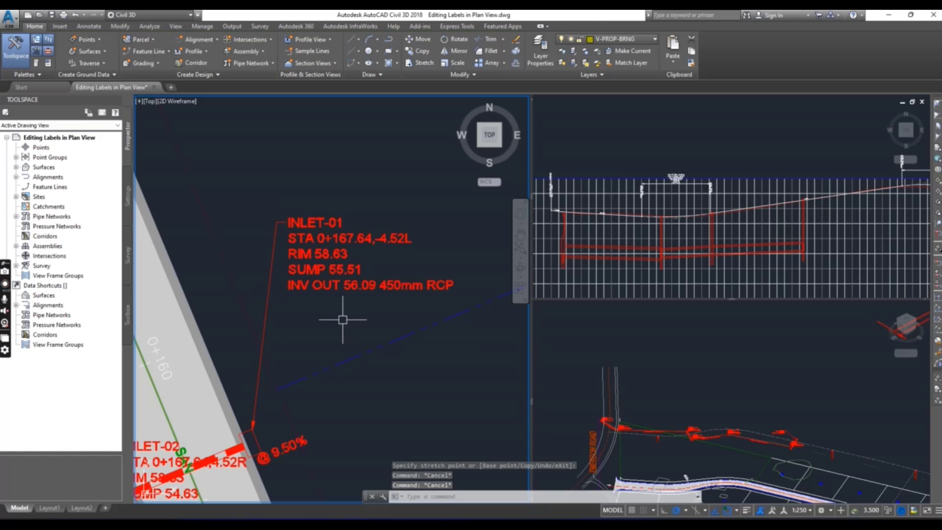
Step: Examine the INLET-02 structure label and the STM-01 pipe label where they overlap on the road
scroll(335, 310, down, 2)
middle_drag(336, 365, 383, 319)
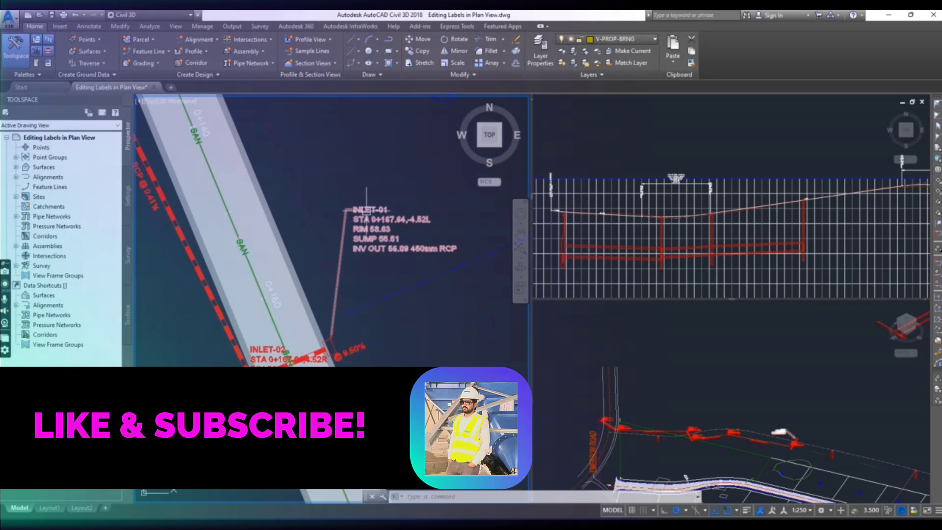
scroll(382, 226, up, 2)
middle_drag(359, 302, 362, 226)
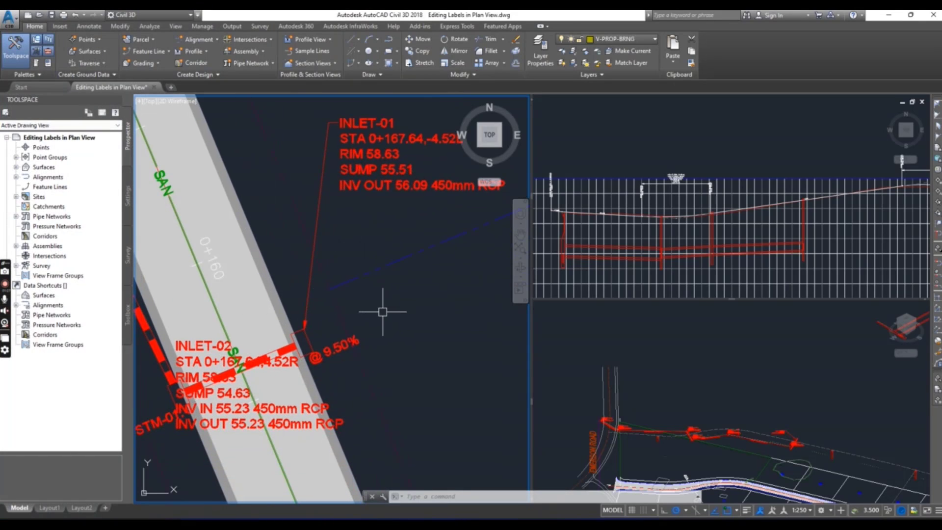
middle_drag(284, 388, 367, 327)
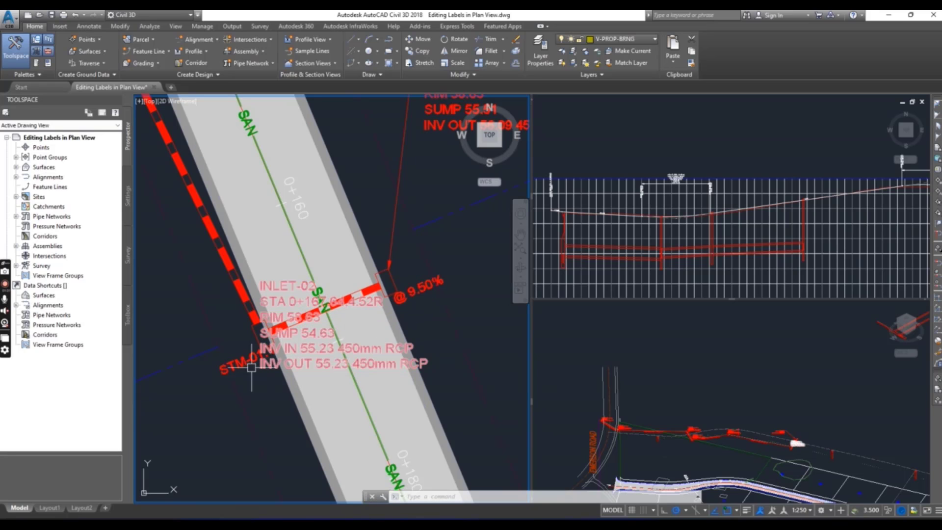
middle_drag(371, 310, 386, 326)
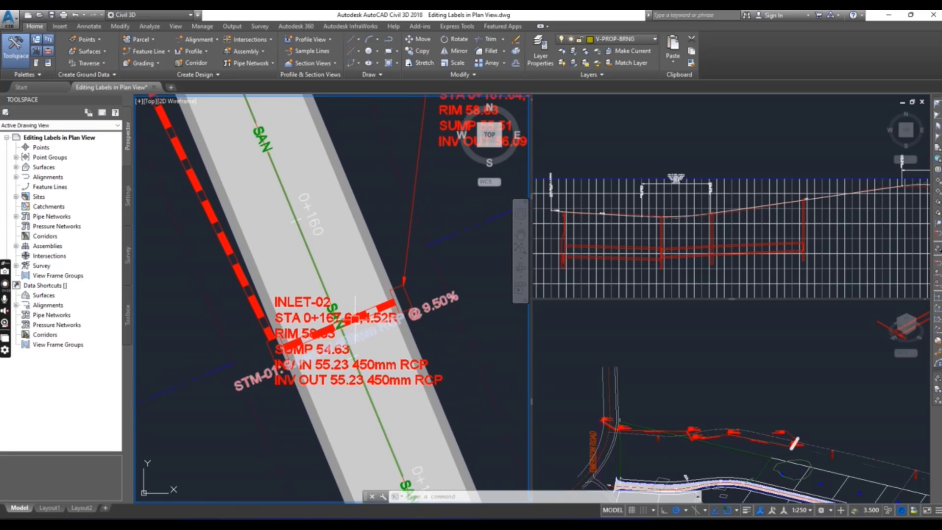
scroll(341, 318, up, 4)
scroll(408, 287, down, 4)
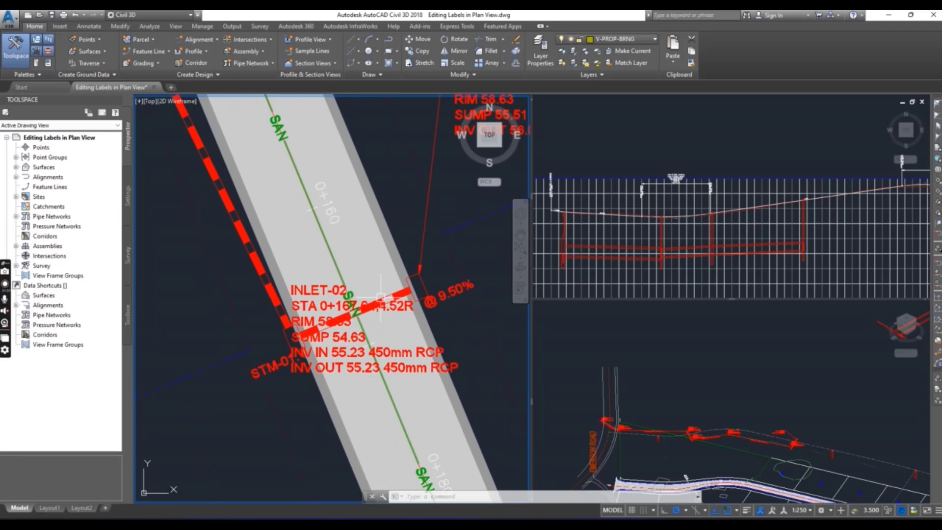
Step: Change the STM-01 pipe label's style to C-STRM - Pipe Data (Stacked) in its properties
click(454, 291)
scroll(375, 325, up, 2)
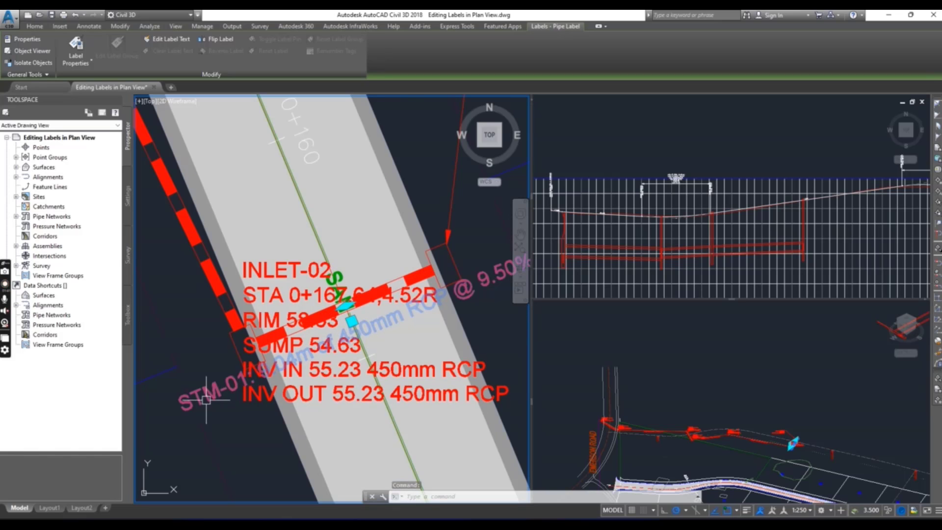
scroll(206, 400, down, 2)
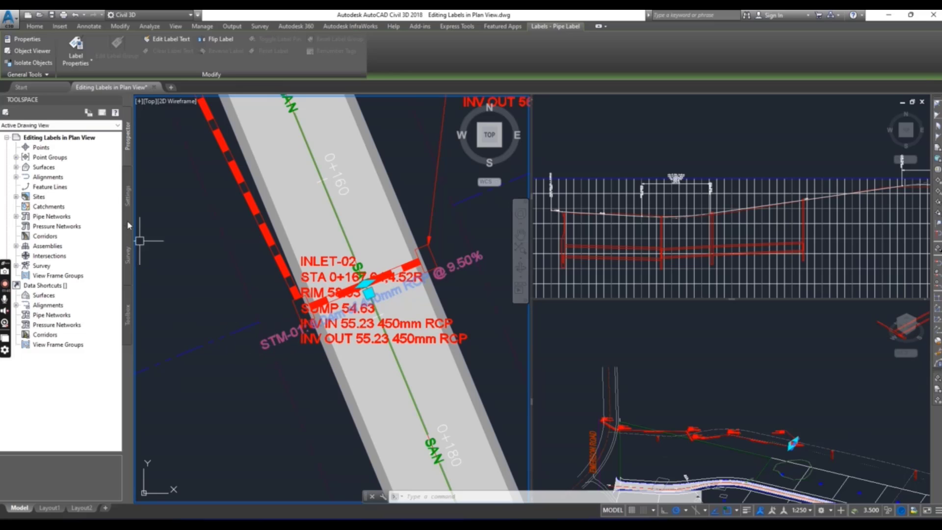
click(28, 40)
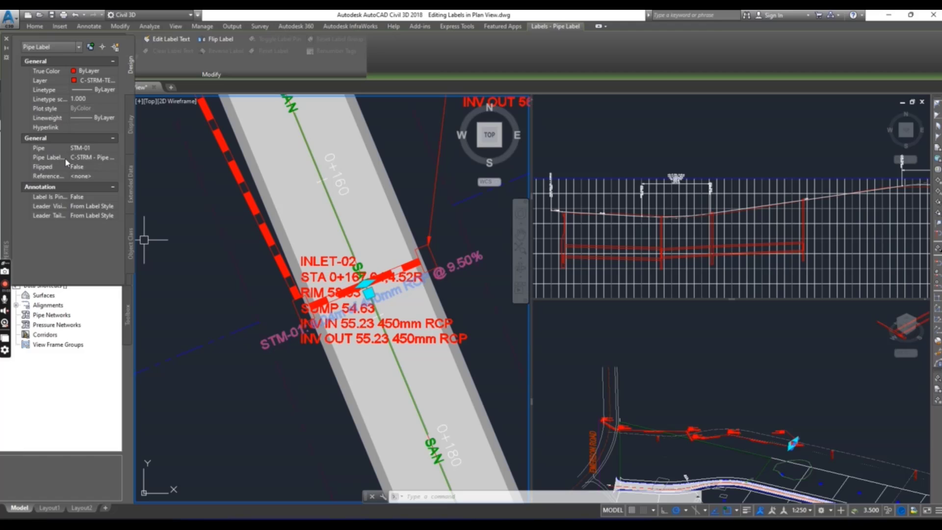
click(90, 157)
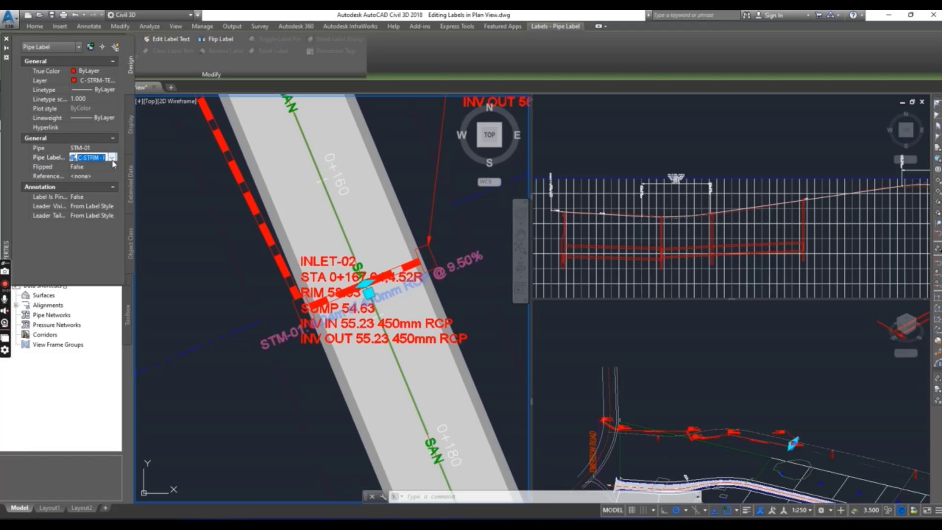
click(112, 157)
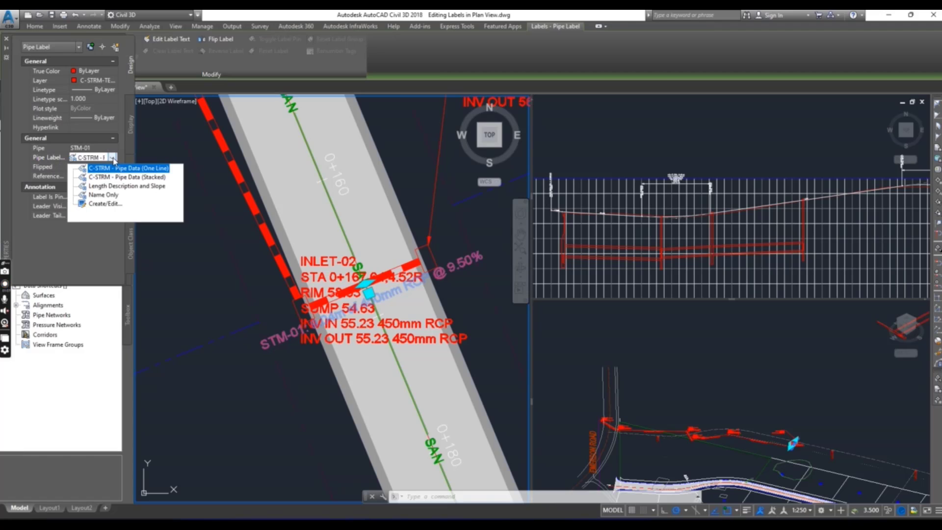
click(134, 177)
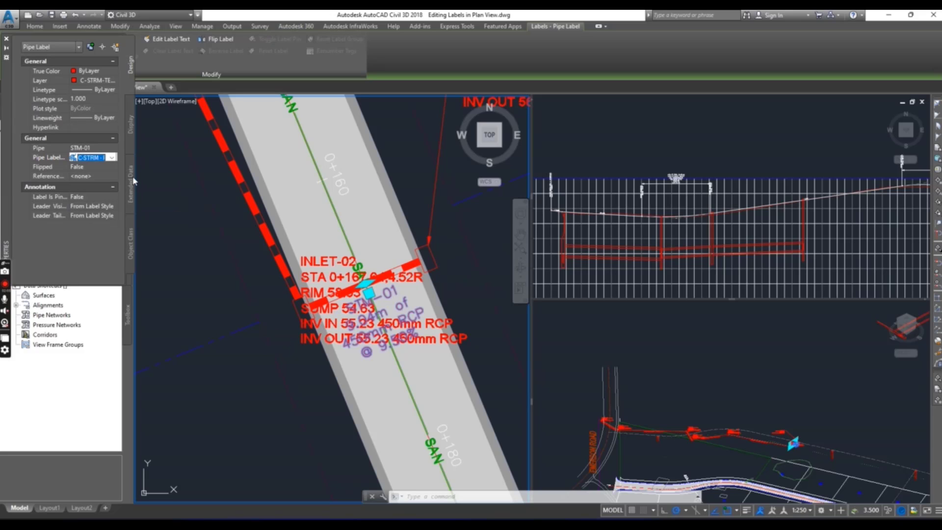
Step: Move the stacked STM-01 pipe label off the road to clear space southwest of the pipe
click(368, 293)
middle_drag(337, 336, 402, 269)
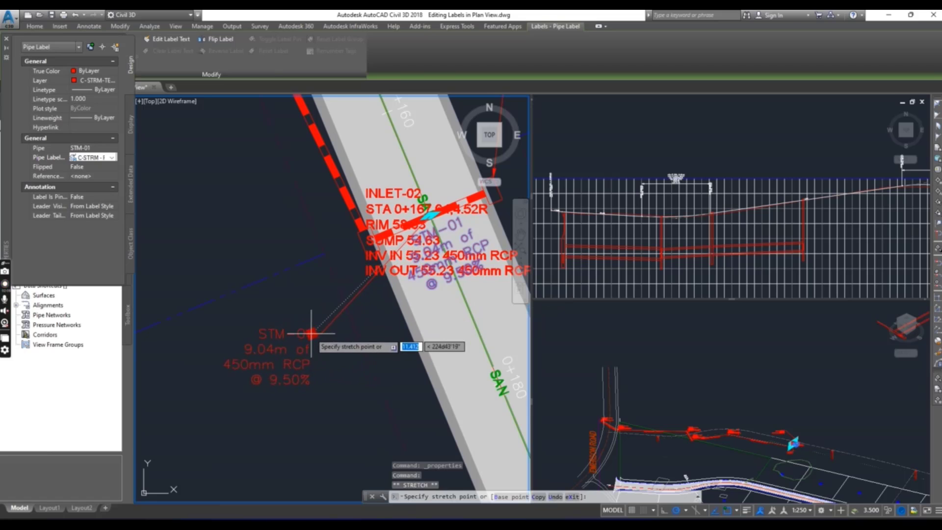
click(311, 333)
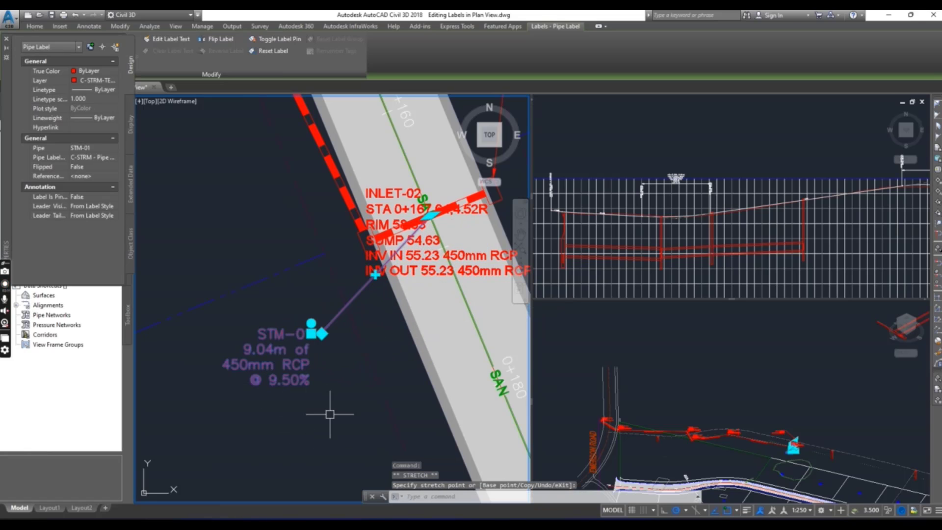
key(Escape)
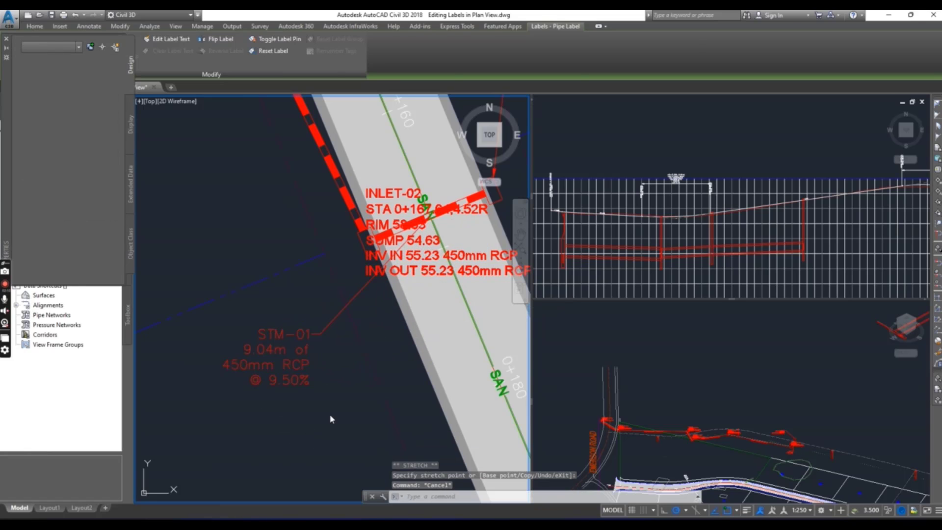
Step: Move the INLET-02 structure label to clear space west of the road, above the STM-01 label
click(367, 255)
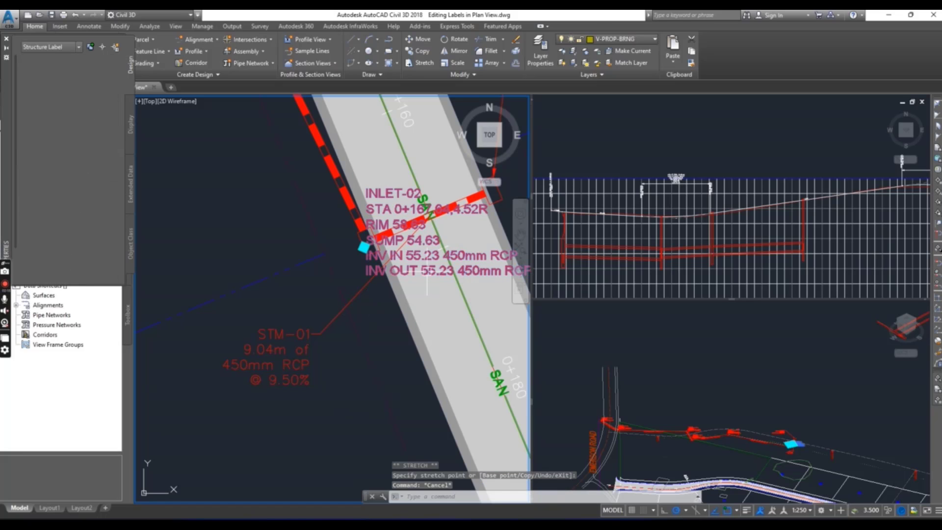
middle_drag(363, 247, 466, 352)
click(465, 352)
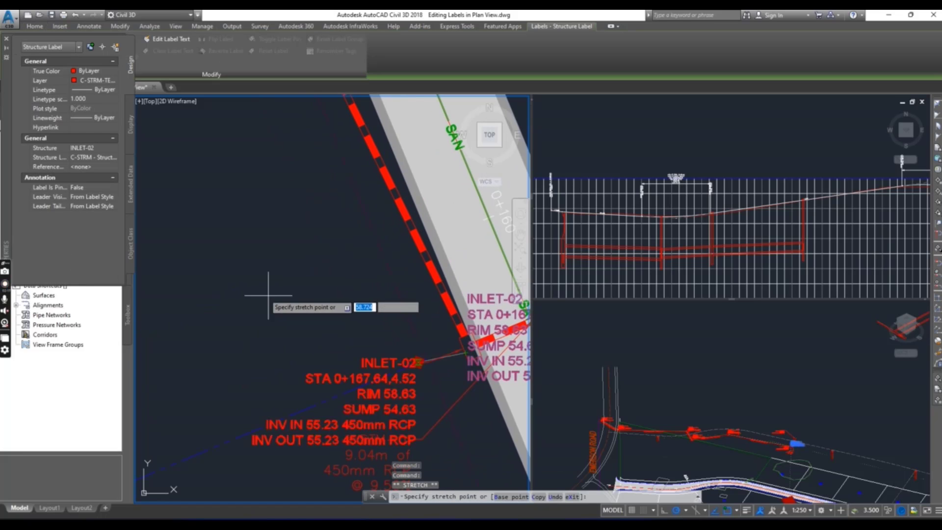
click(308, 282)
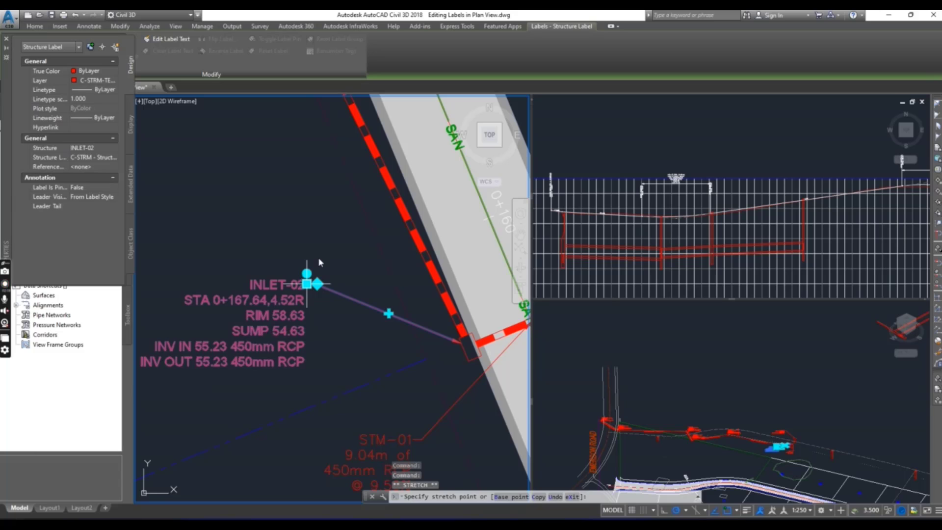
scroll(319, 261, down, 2)
key(Escape)
key(Escape)
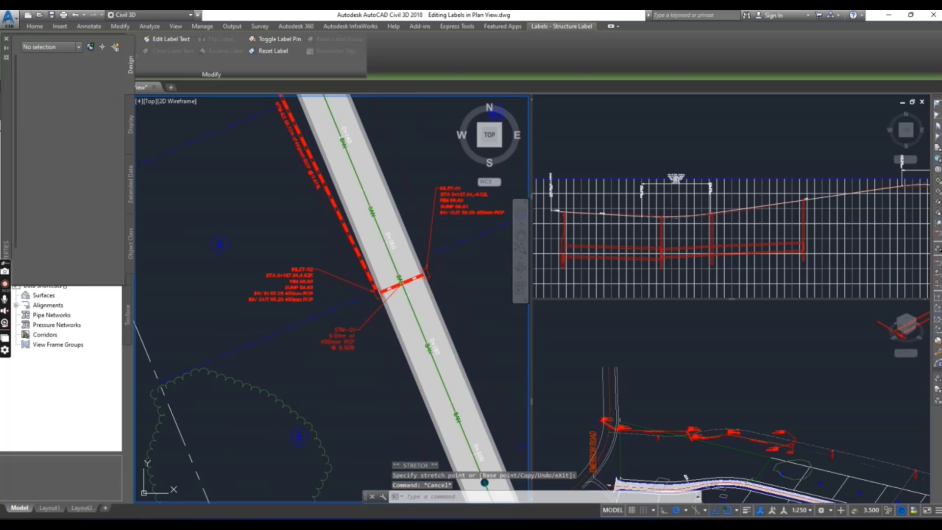
Step: Change the style of the STM-04 pipe label between INLET-03 and INLET-04 to C-STRM - Pipe Data (Stacked)
middle_drag(279, 218, 333, 302)
scroll(333, 302, down, 2)
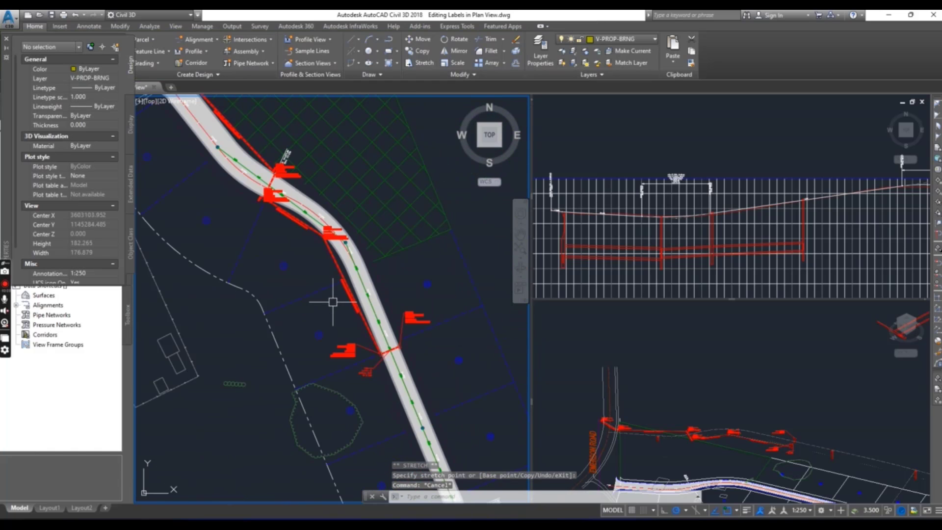
middle_drag(321, 259, 345, 294)
scroll(339, 287, up, 2)
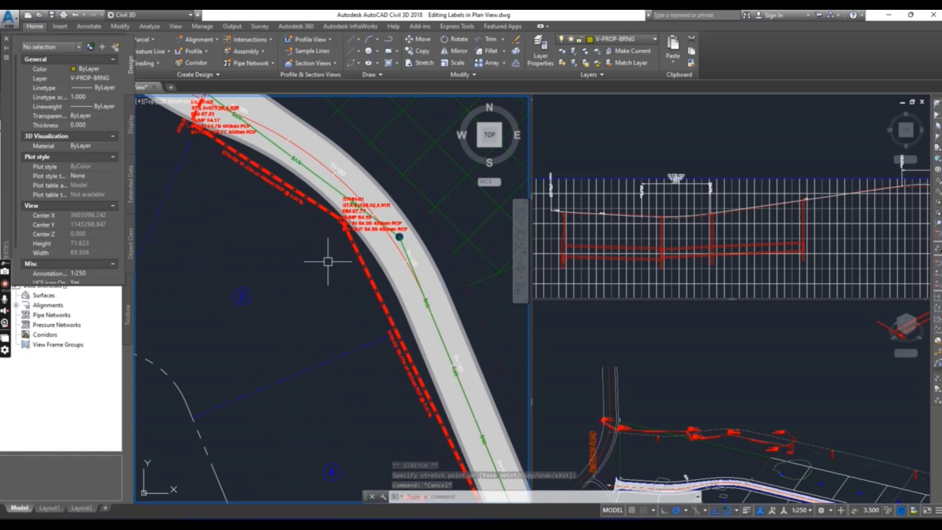
middle_drag(299, 246, 440, 350)
scroll(340, 230, up, 4)
middle_drag(292, 248, 265, 227)
scroll(292, 274, down, 2)
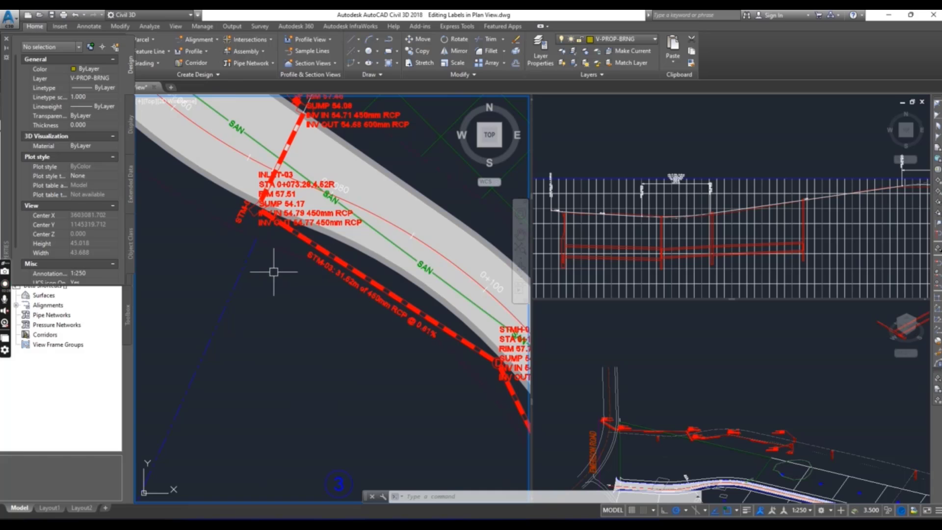
middle_drag(273, 272, 317, 377)
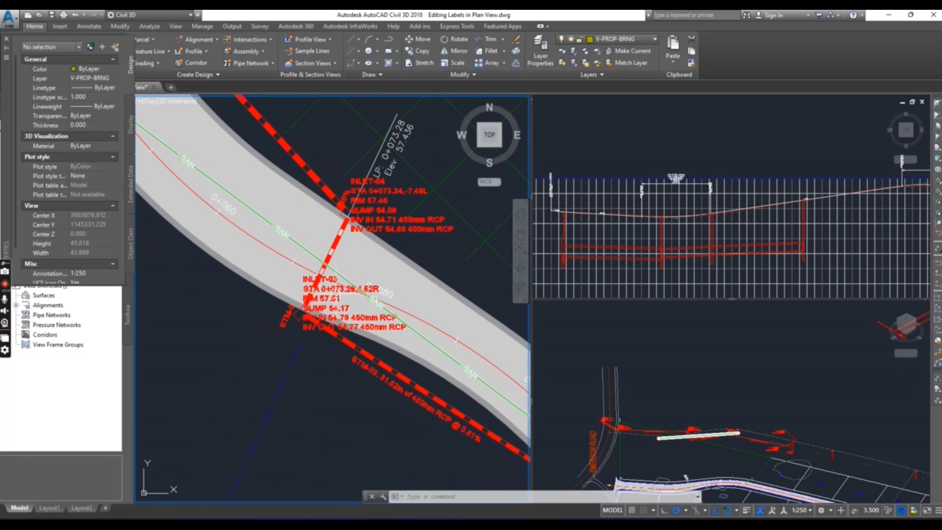
scroll(326, 309, down, 4)
scroll(336, 314, up, 1)
scroll(320, 240, up, 4)
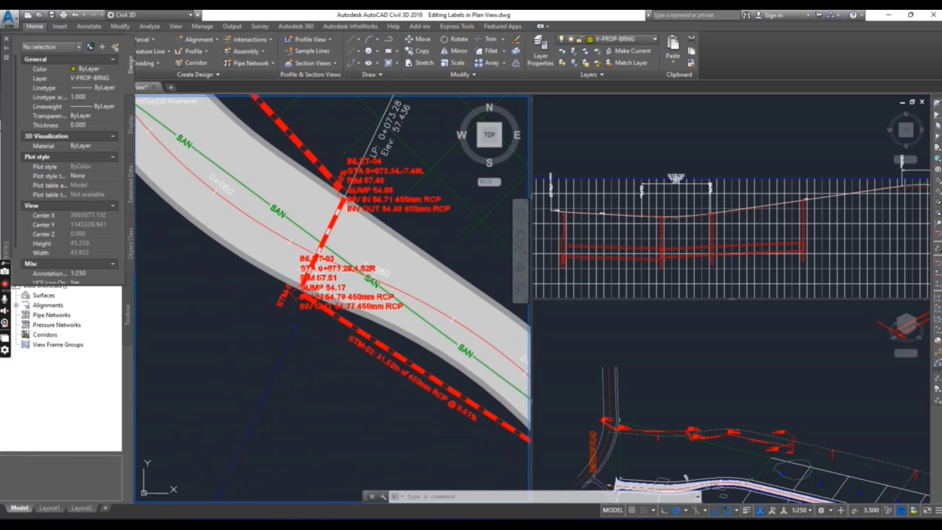
click(285, 294)
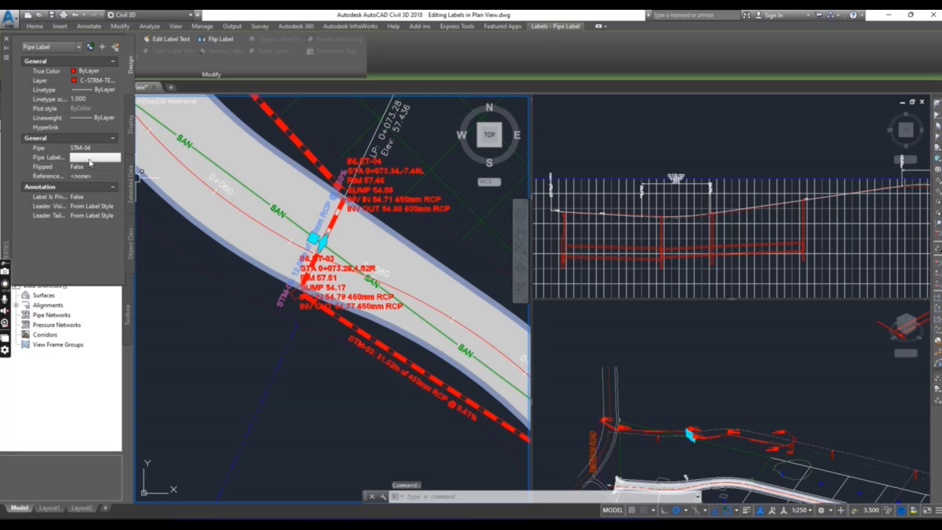
click(111, 157)
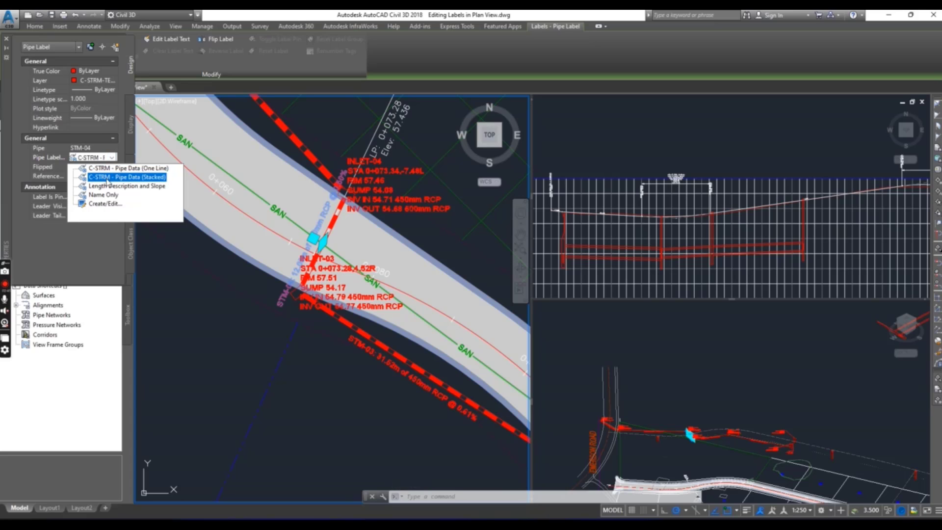
click(127, 182)
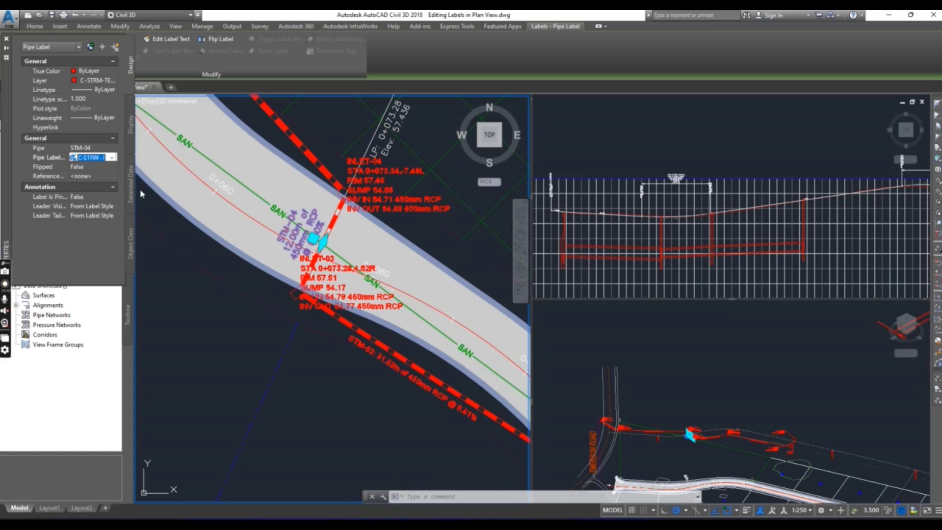
Step: Move the stacked STM-04 pipe label off the road to clear space west of INLET-03
click(324, 240)
middle_drag(323, 240, 499, 270)
click(291, 300)
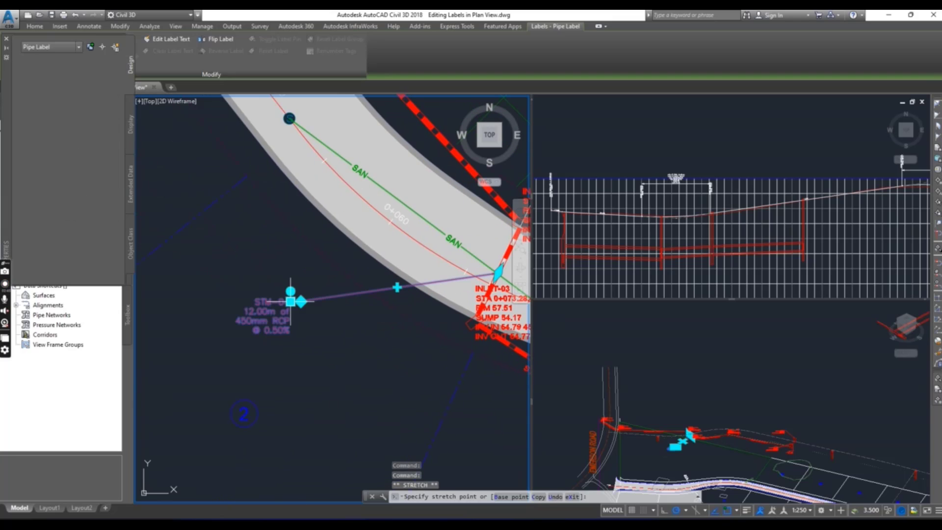
key(Escape)
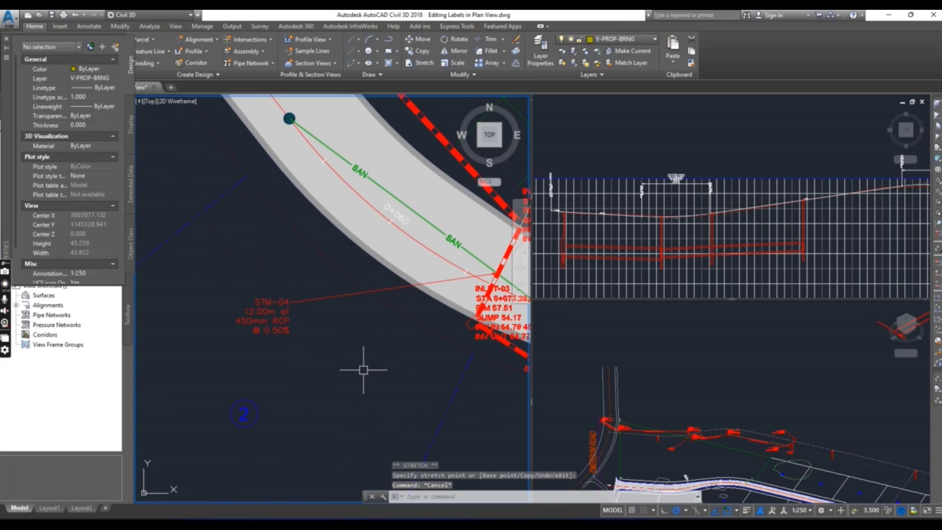
Step: Close the object properties and flip the STM-05 pipe label to the northeast side of its pipe, away from the road
scroll(372, 320, down, 2)
middle_drag(355, 317, 344, 420)
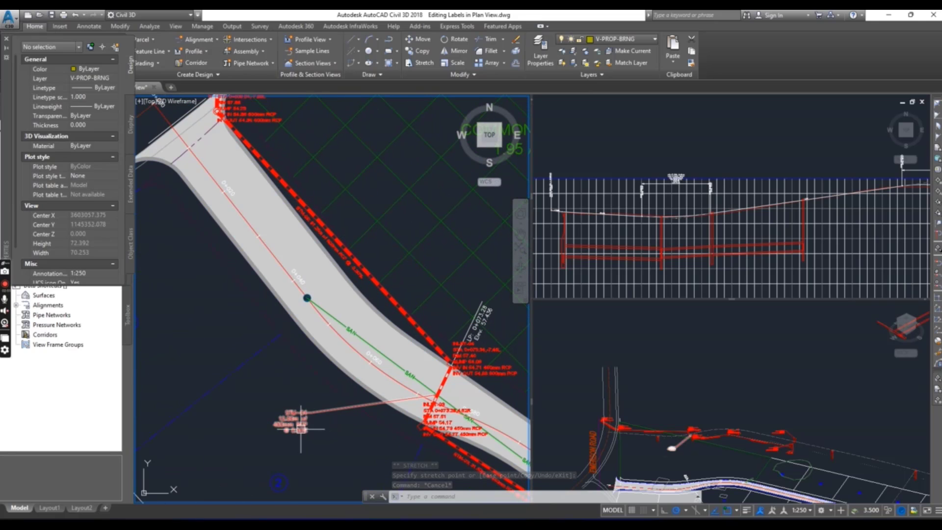
middle_drag(293, 406, 329, 421)
scroll(375, 265, up, 4)
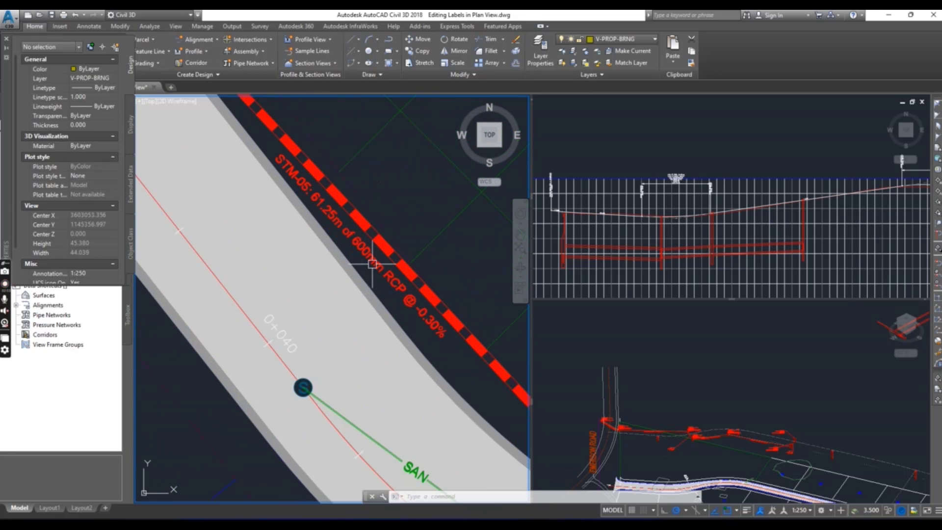
click(7, 39)
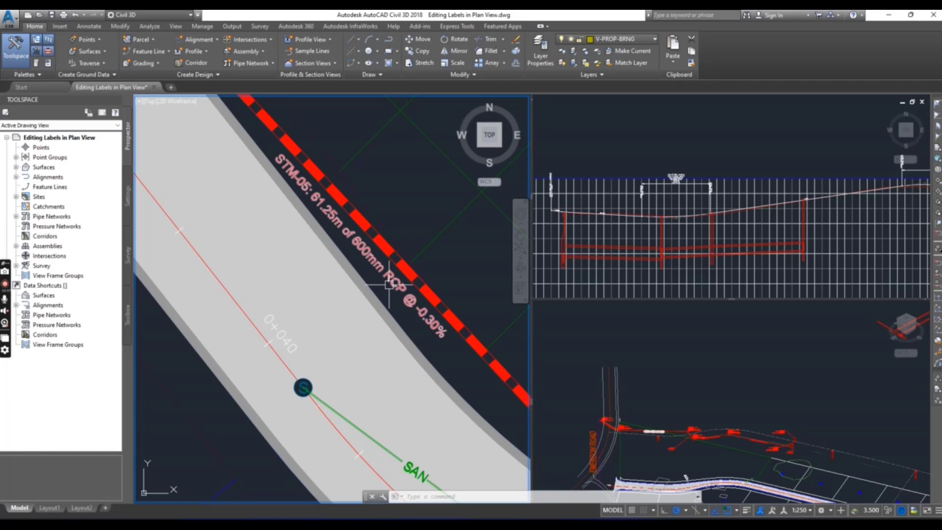
click(380, 267)
scroll(271, 281, down, 3)
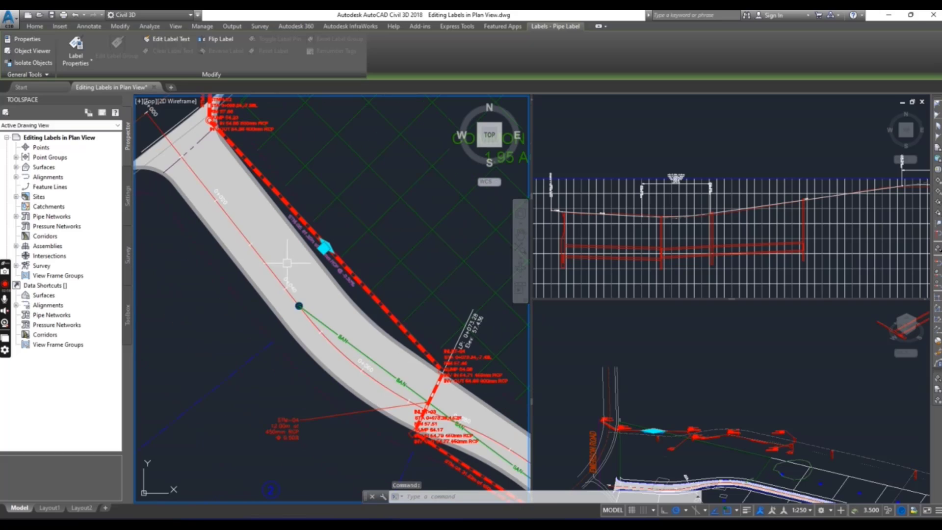
scroll(271, 282, up, 4)
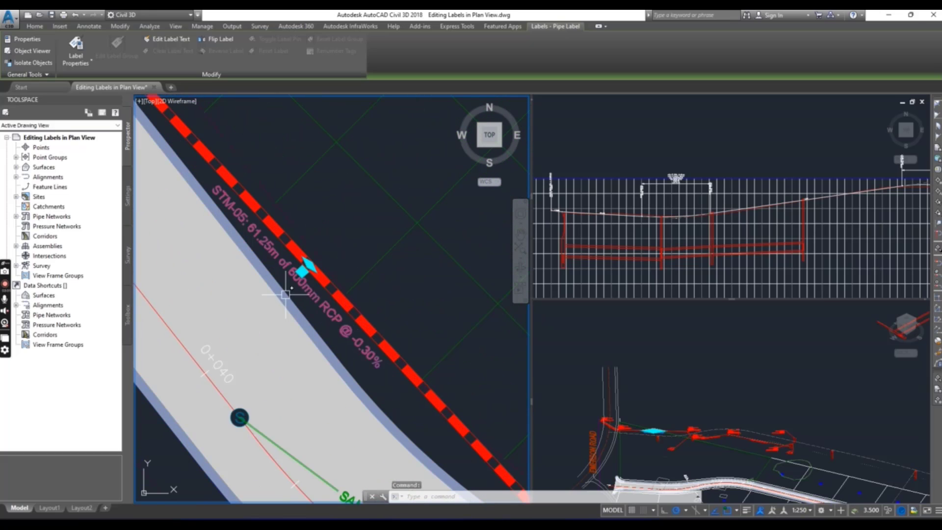
middle_drag(246, 288, 271, 312)
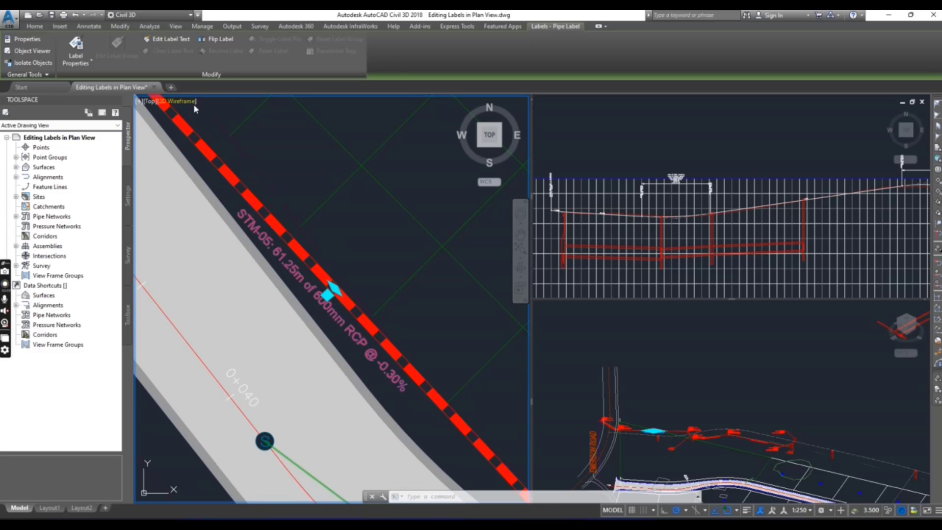
click(218, 42)
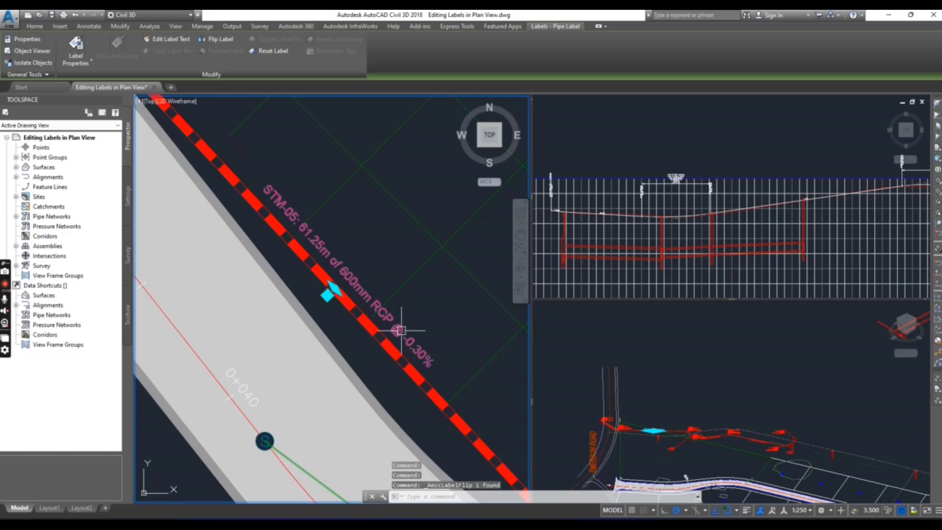
scroll(400, 331, down, 4)
scroll(392, 314, up, 2)
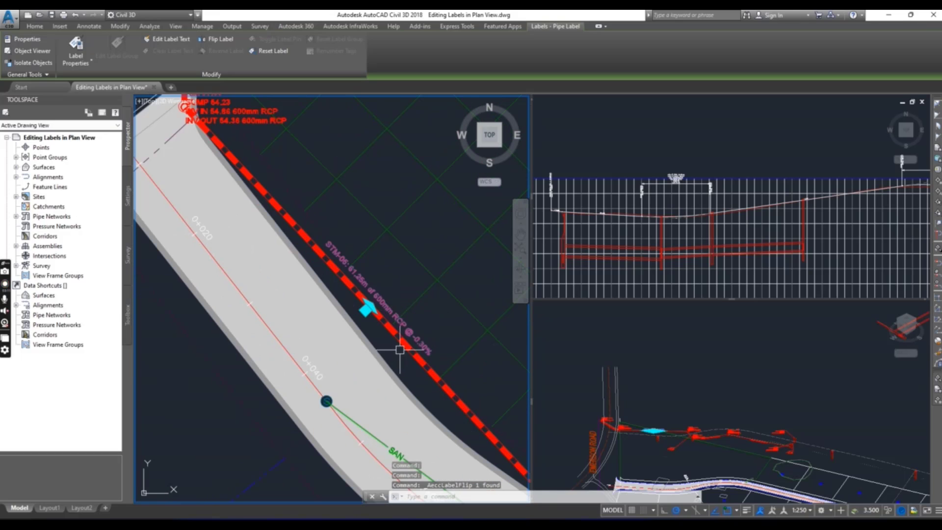
scroll(412, 333, down, 2)
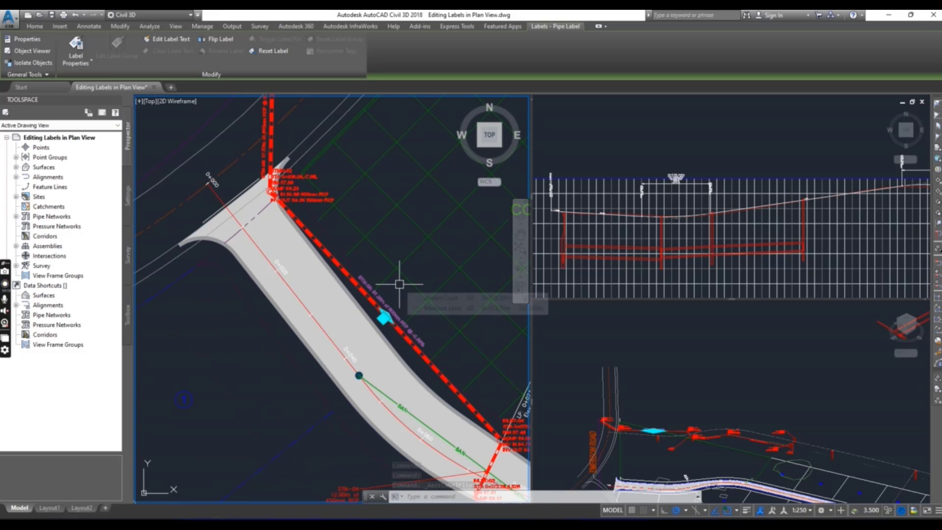
key(Escape)
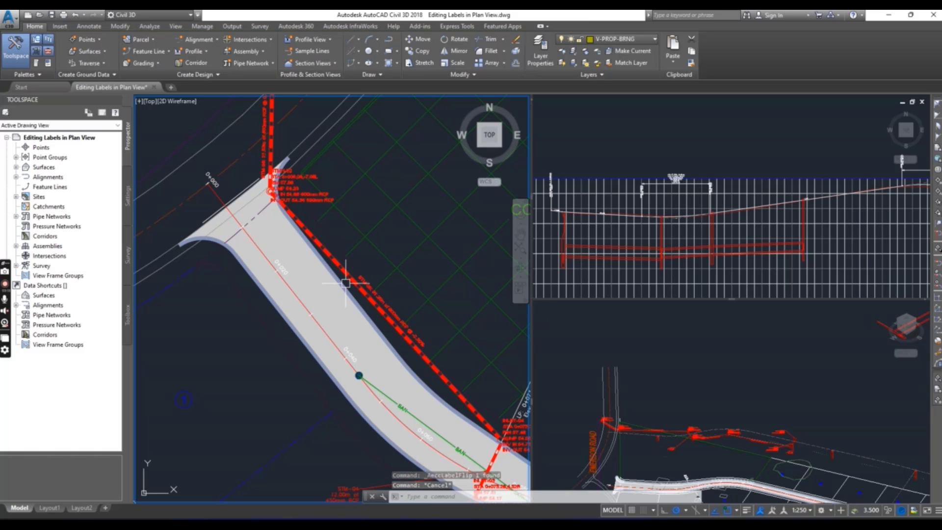
Step: Change the STM-06 pipe label's style to C-STRM - Pipe Data (Stacked) in its properties, closing them when done
scroll(295, 230, down, 2)
scroll(308, 227, up, 4)
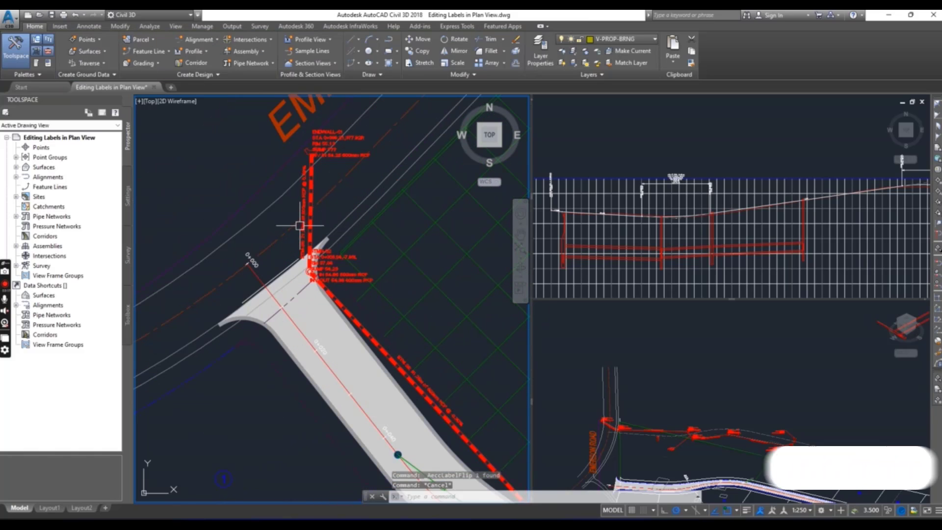
click(311, 227)
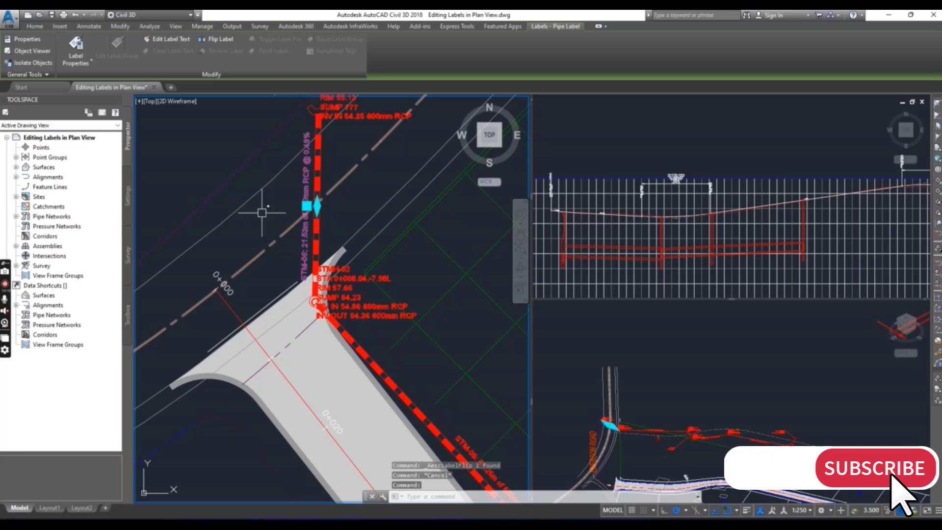
click(27, 38)
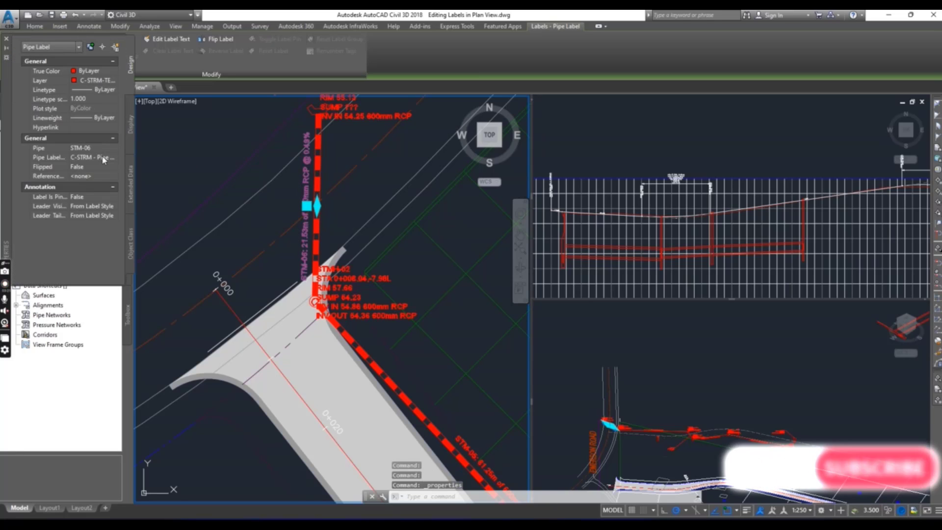
click(109, 158)
click(113, 157)
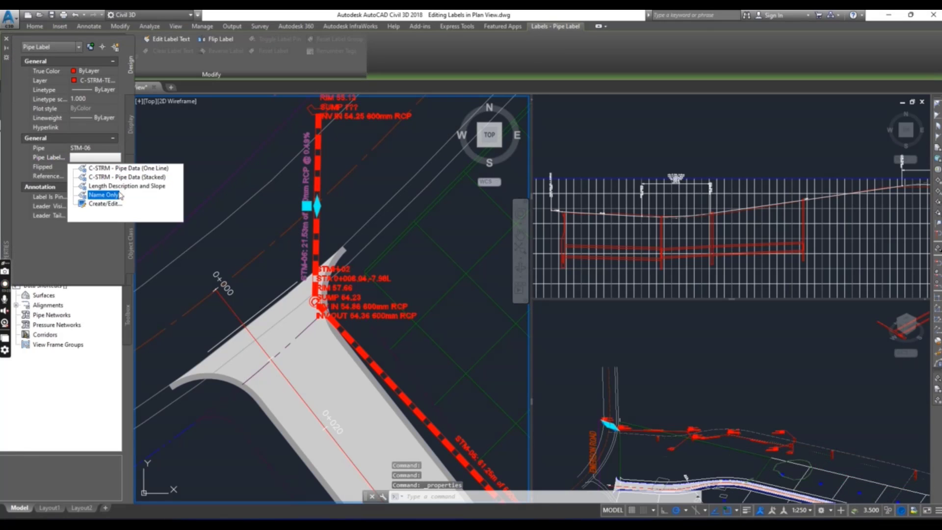
click(101, 185)
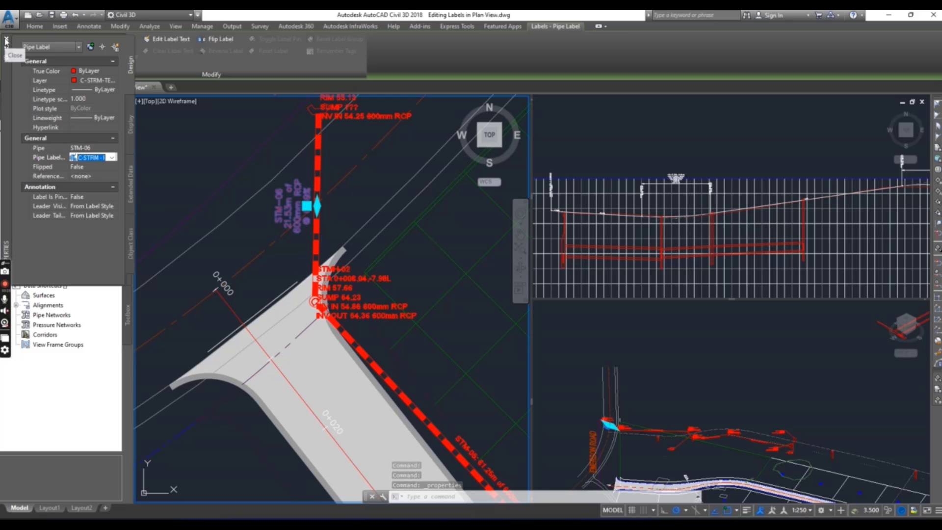
click(7, 38)
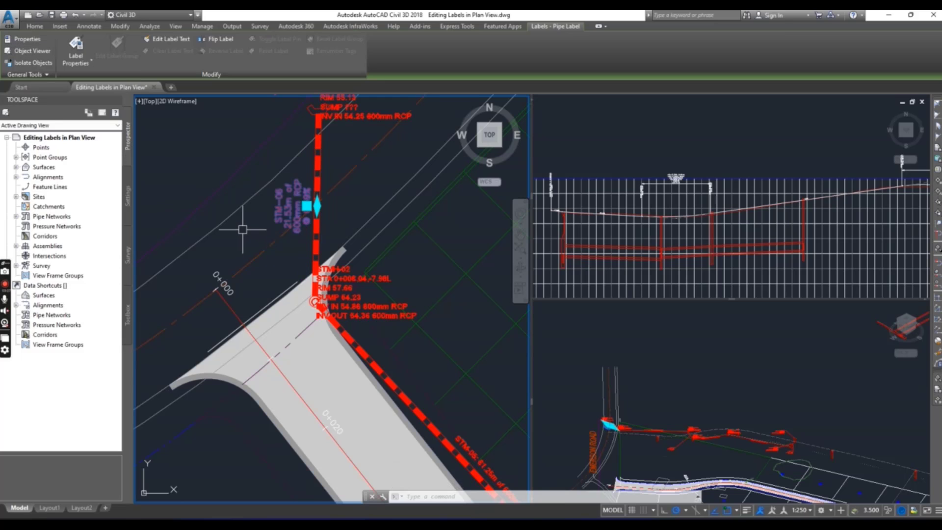
key(Escape)
key(Escape)
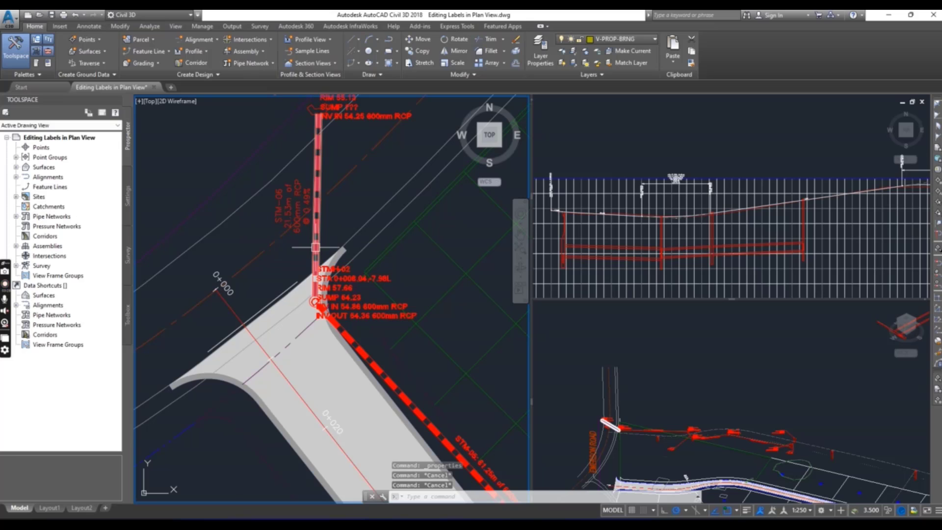
Step: Move the ENDWALL-01 structure label to clear space northeast of the endwall, beside the Emerson Road text
scroll(326, 261, down, 4)
scroll(324, 230, up, 5)
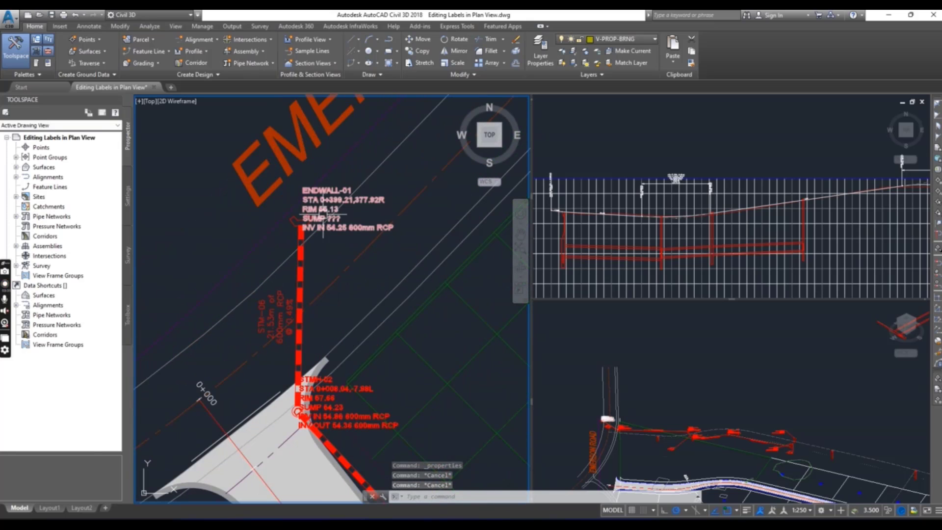
click(324, 187)
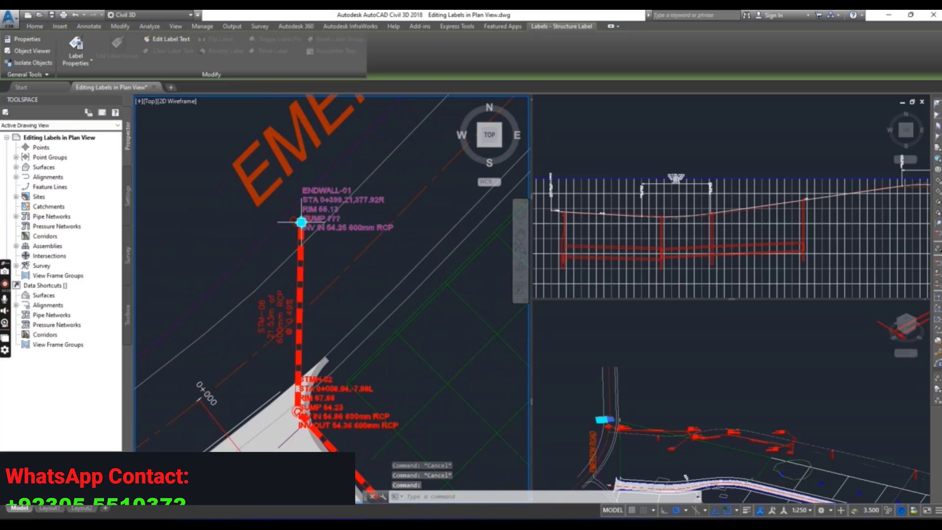
click(305, 223)
middle_drag(366, 184, 322, 238)
click(363, 229)
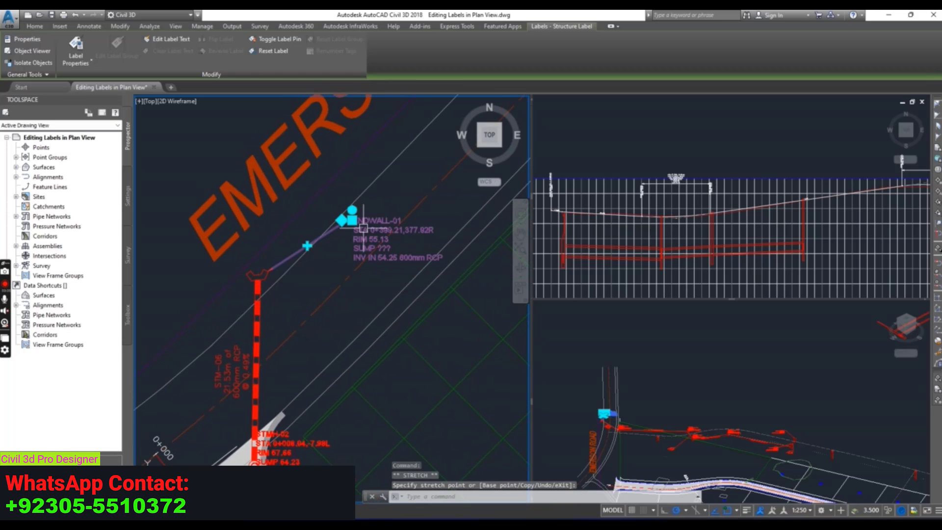
key(Escape)
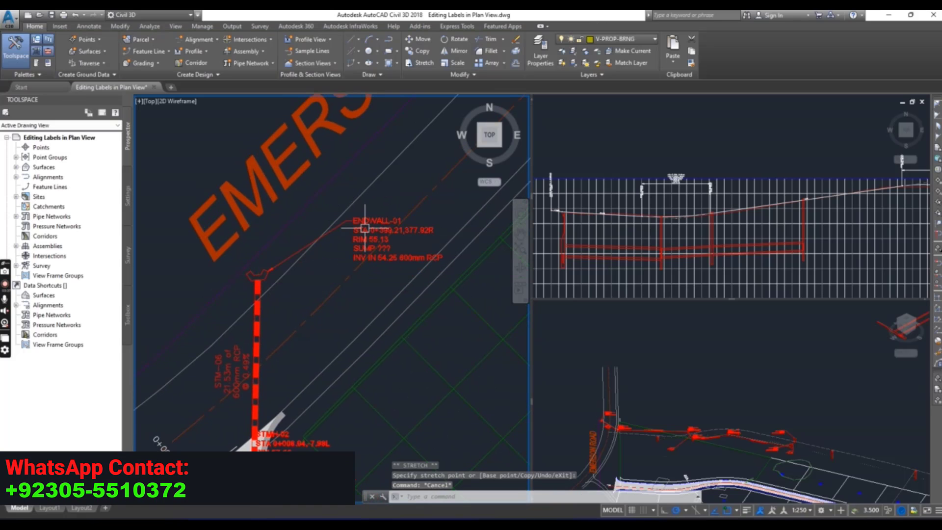
Step: Examine the storm pipe and structure labels along the road from Emerson Road to INLET-02 for remaining overlaps
scroll(381, 261, down, 3)
mouse_move(382, 261)
middle_down()
mouse_move(368, 242)
mouse_move(348, 253)
mouse_move(300, 223)
middle_up()
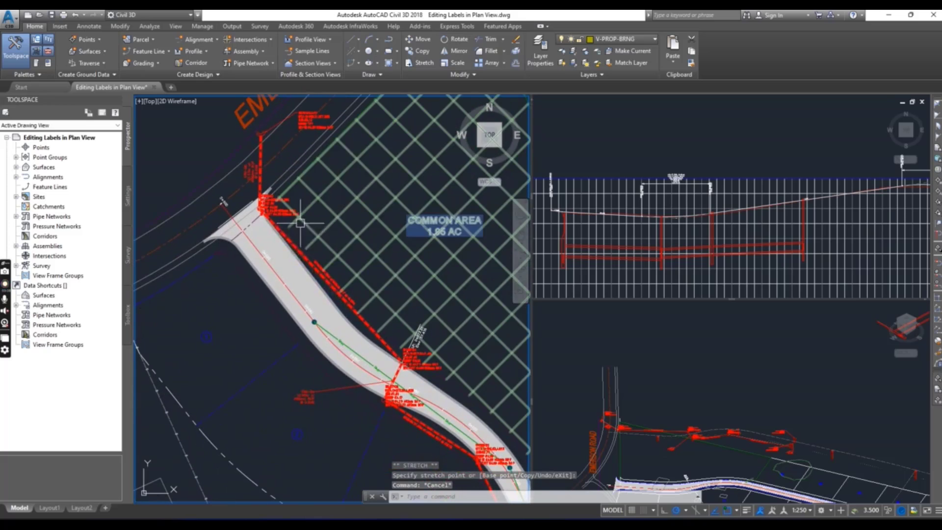
middle_drag(368, 334, 283, 233)
scroll(326, 268, up, 4)
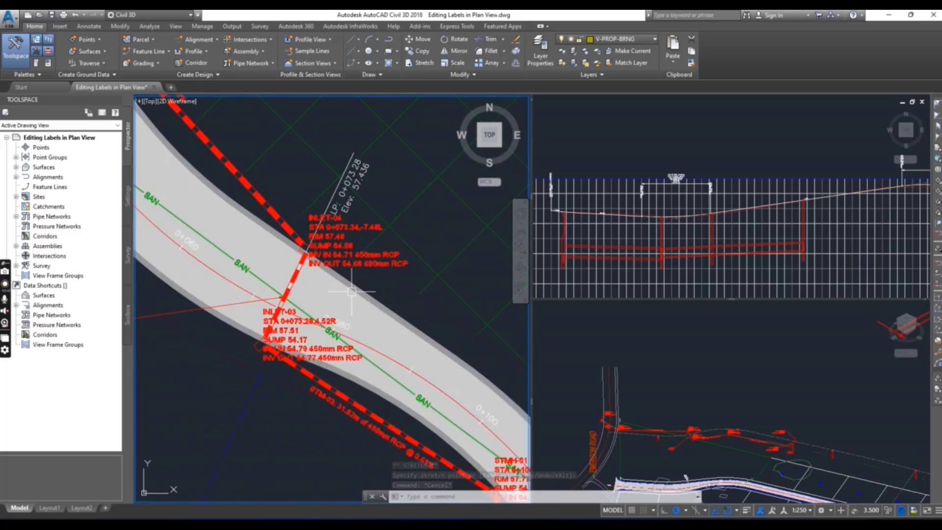
scroll(335, 286, down, 4)
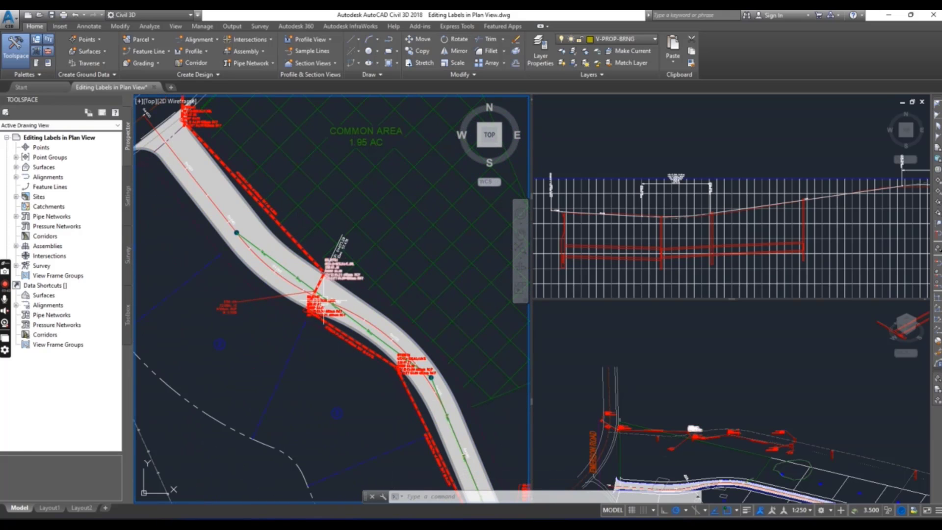
middle_drag(294, 235, 335, 301)
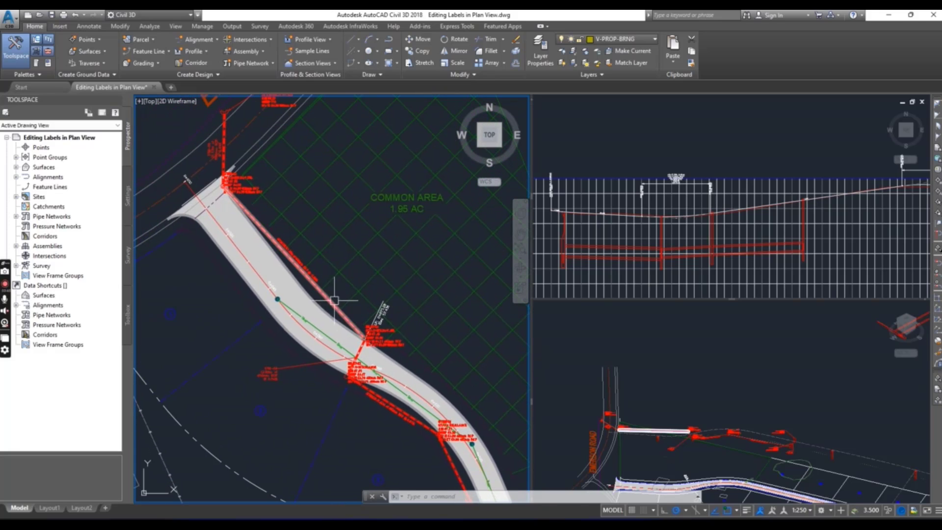
scroll(297, 368, down, 2)
scroll(309, 375, down, 2)
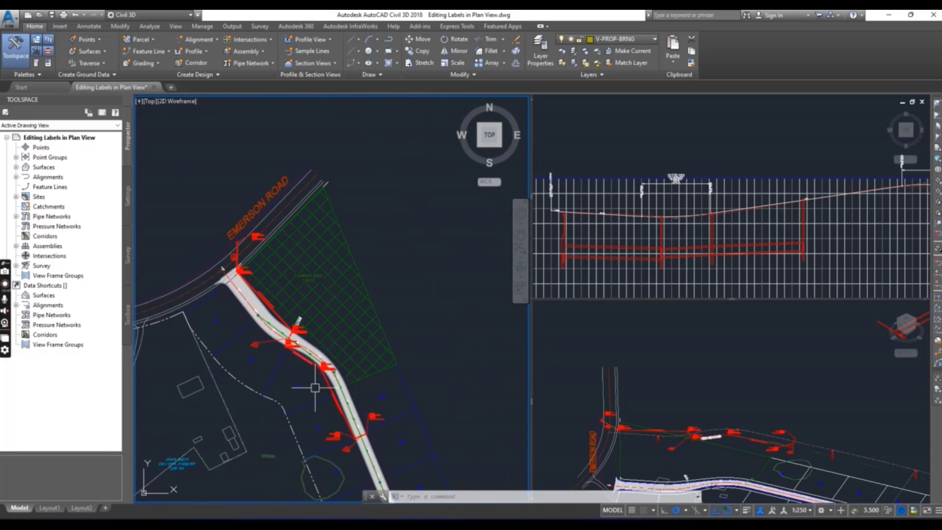
scroll(307, 373, up, 5)
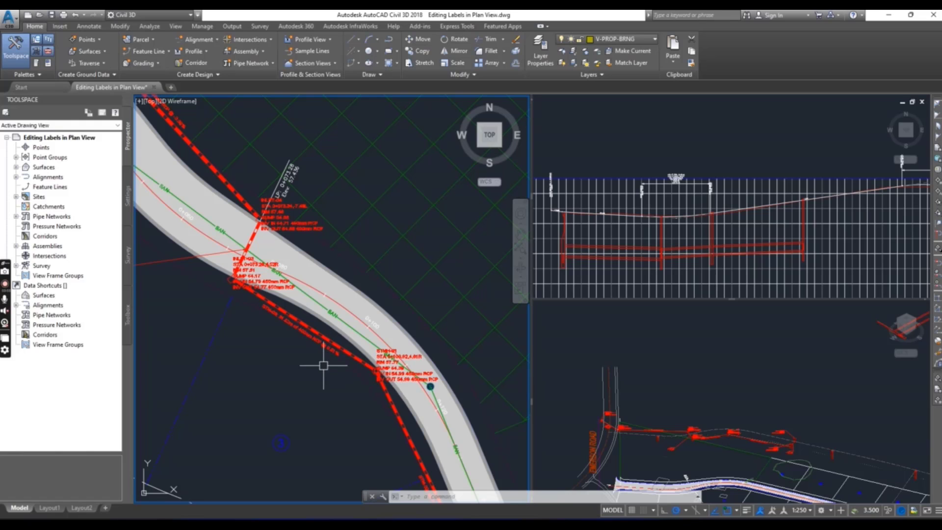
scroll(323, 365, down, 3)
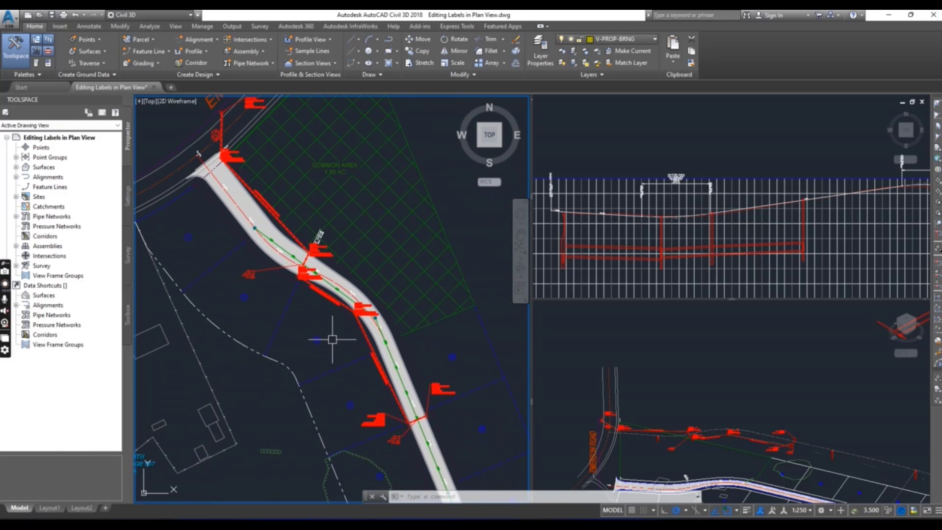
mouse_move(332, 339)
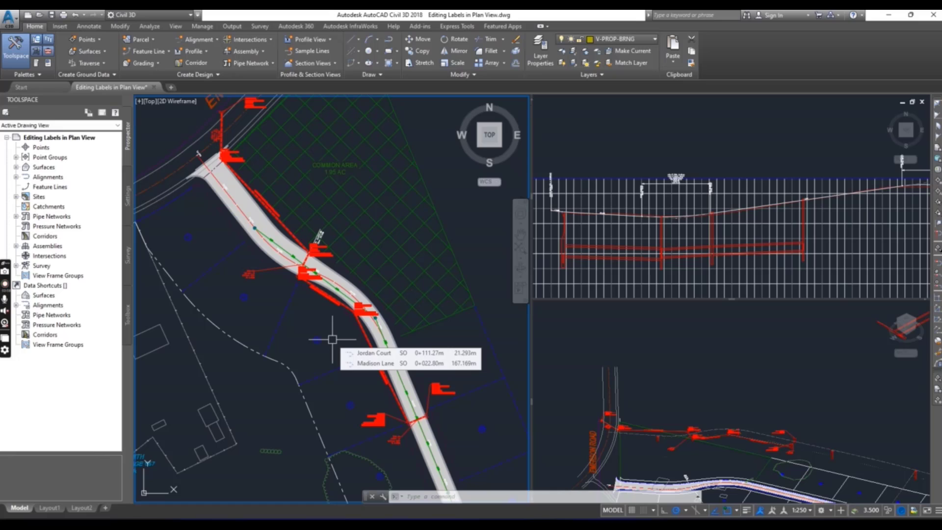